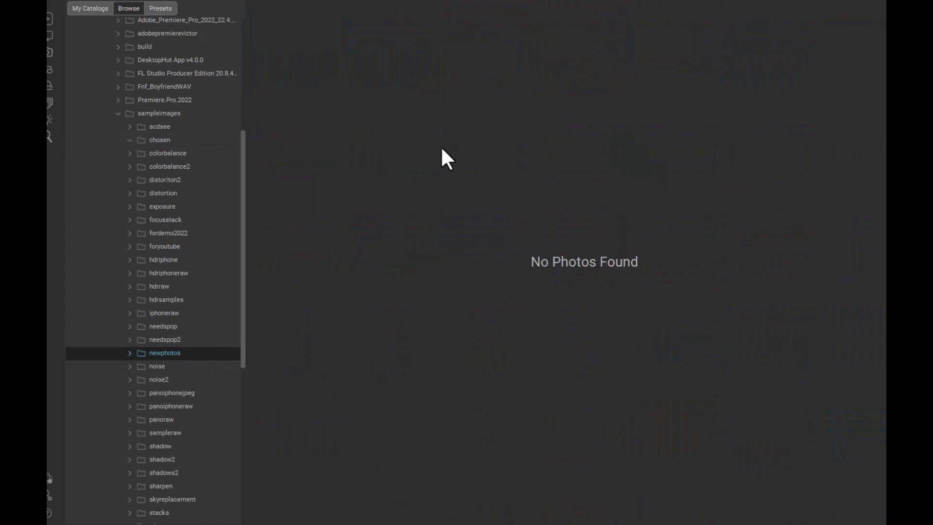
Run an advanced search of the chosen folder with the rule that Everything contains "arw", moving the search dialog aside
left_click(486, 126)
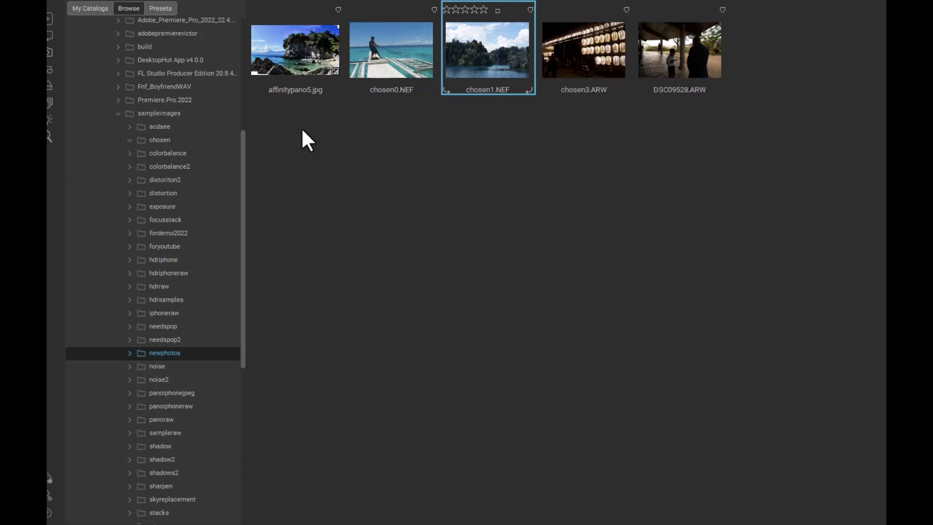
left_click(49, 136)
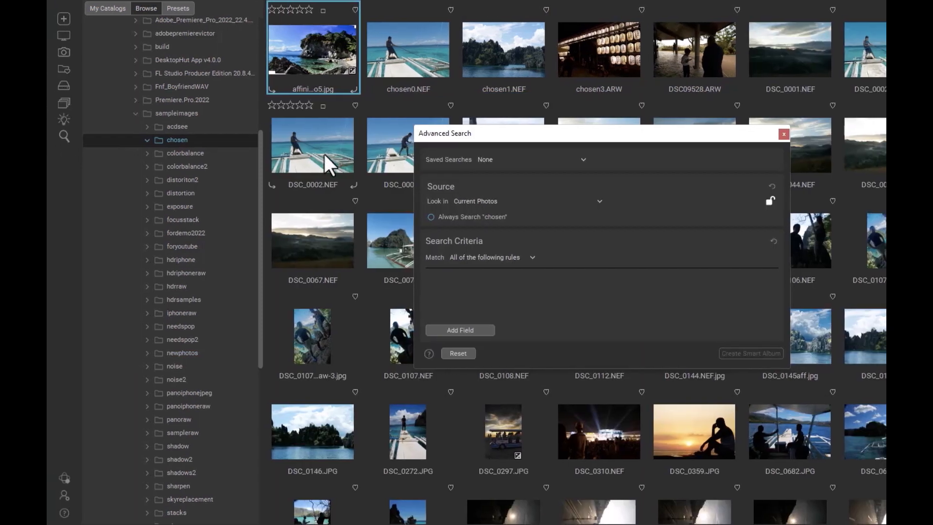
left_click(452, 330)
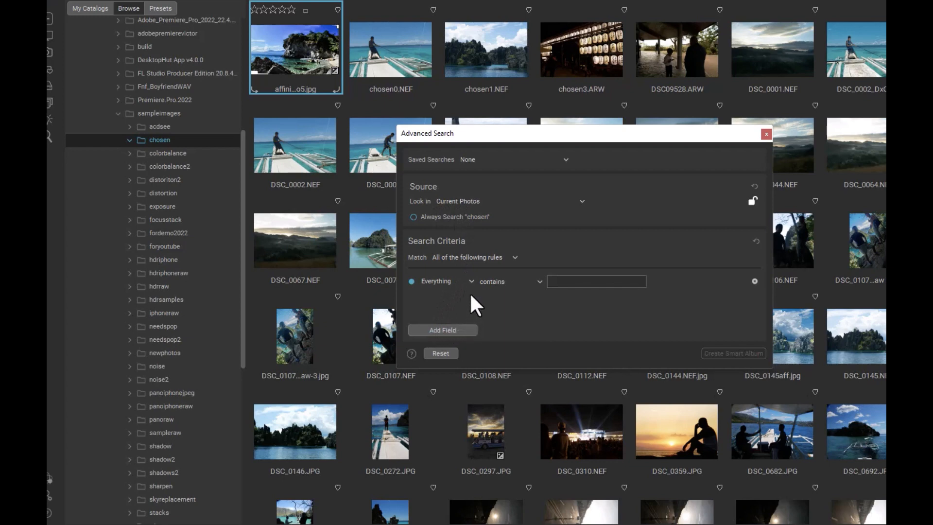
left_click(585, 284)
type("arw")
left_click_drag(491, 133, 656, 106)
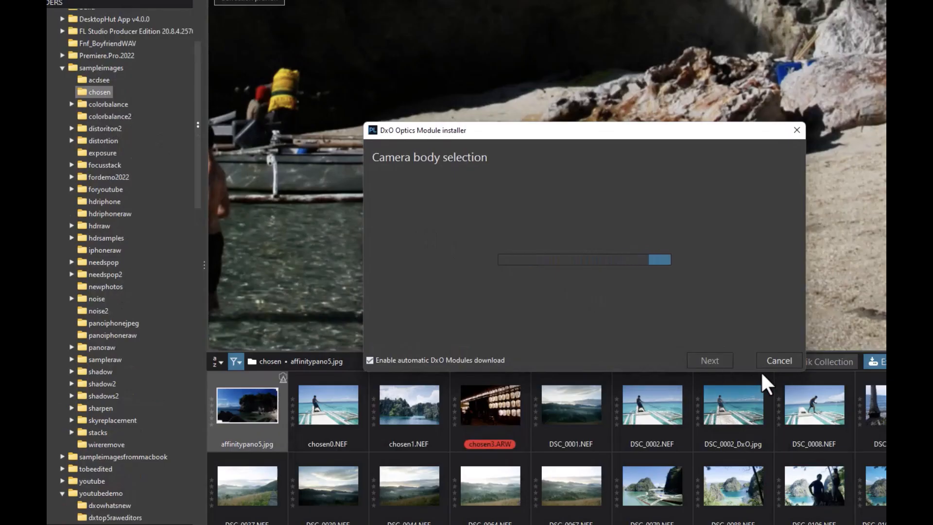
In DxO PhotoLab, cancel the optics module installer and enlarge the image browser and its thumbnails
left_click(774, 360)
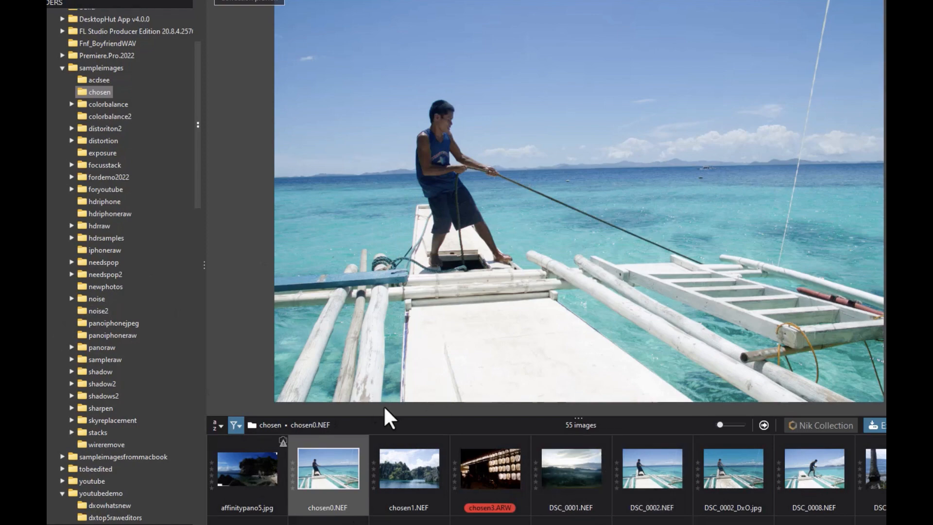
left_click_drag(385, 421, 482, 350)
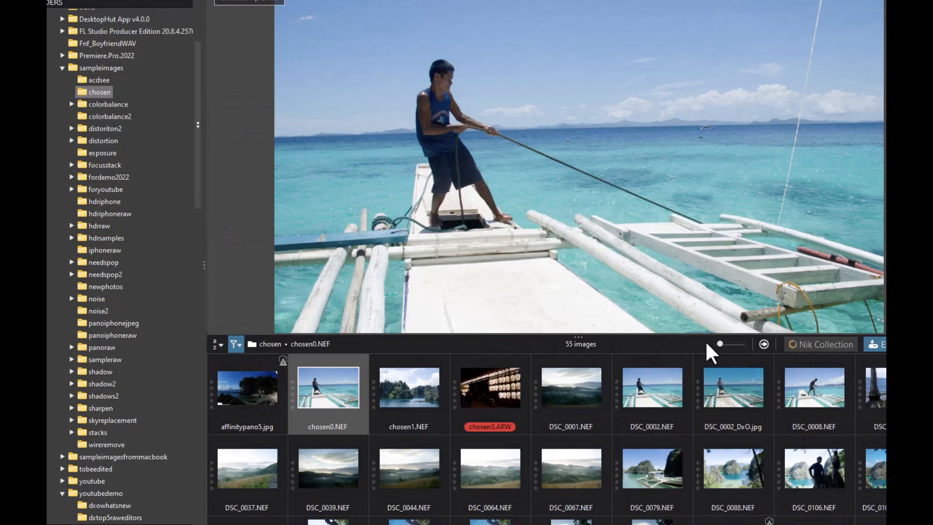
mouse_move(720, 343)
left_mouse_down()
mouse_move(736, 342)
mouse_move(711, 343)
mouse_move(737, 342)
left_mouse_up()
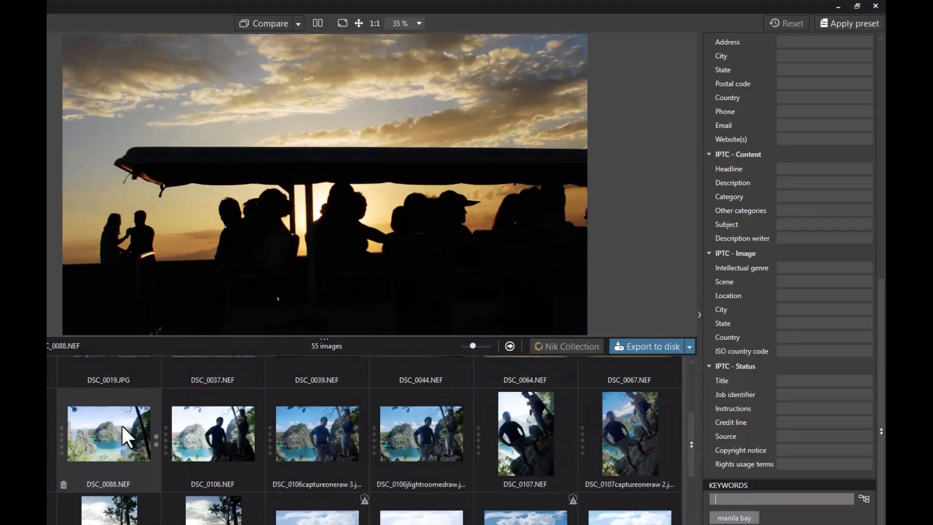
Filter the images of the chosen folder by color label so that only Red is included
scroll(121, 426, "up", 3)
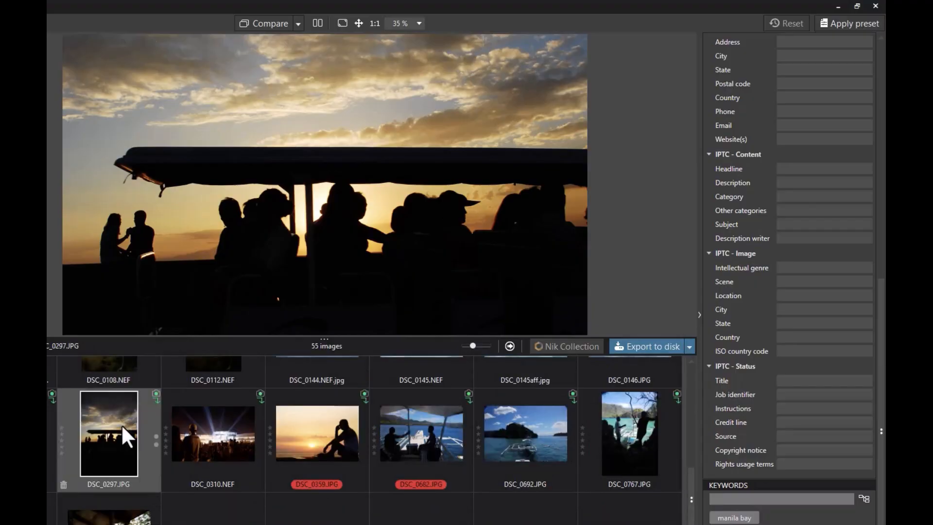
scroll(107, 445, "up", 3)
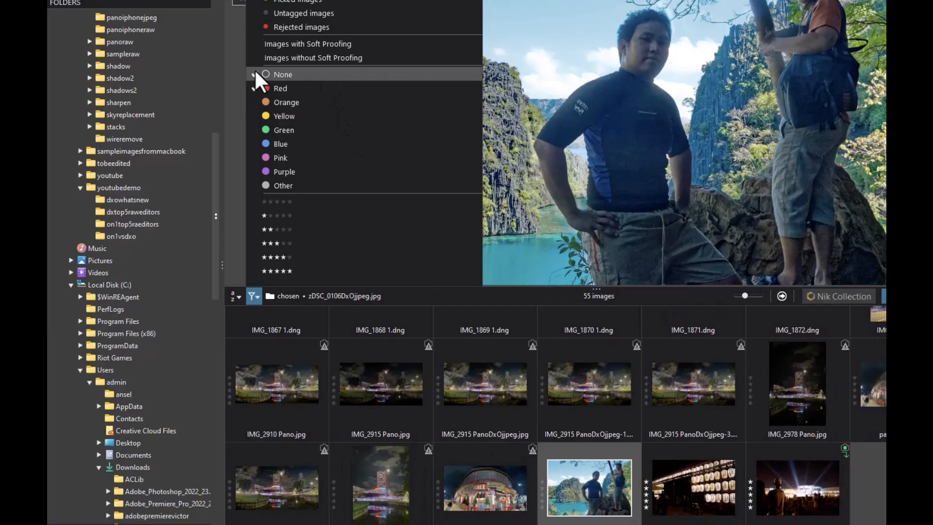
left_click(255, 71)
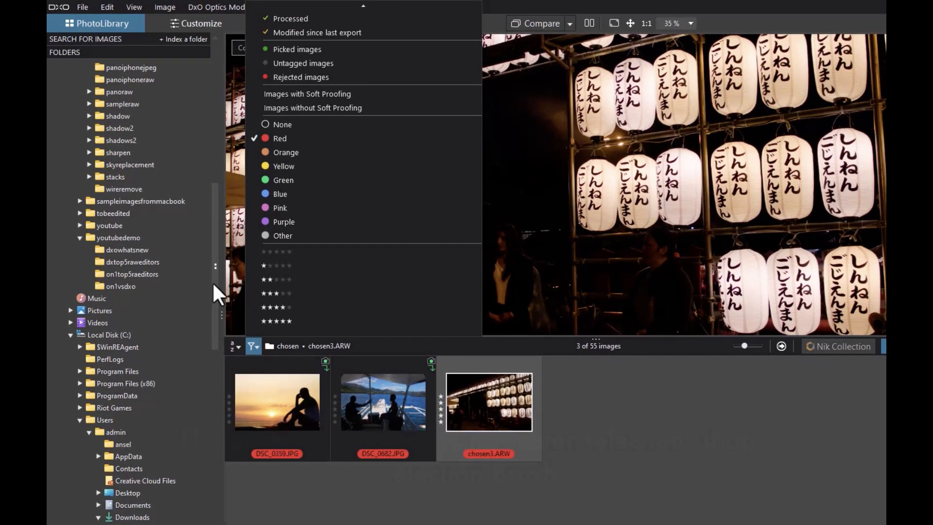
Search the PhotoLibrary images for "son"
left_click(70, 40)
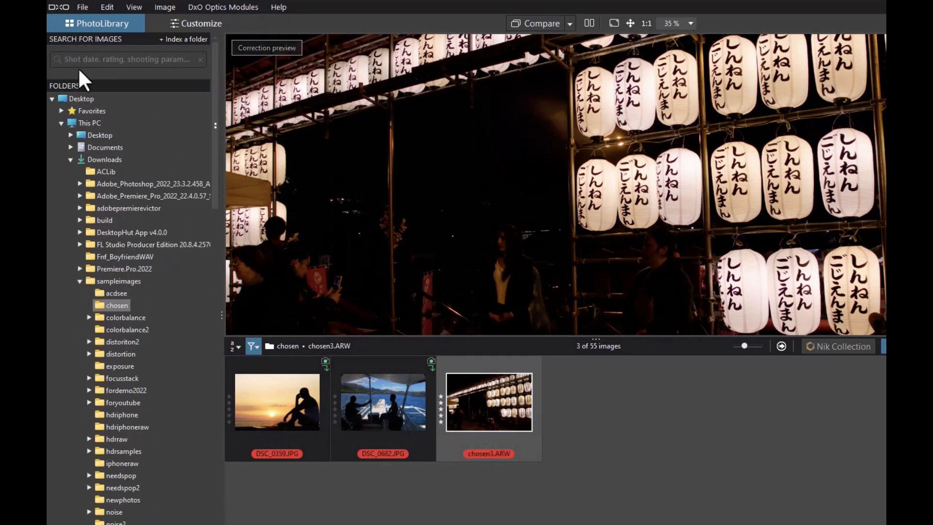
left_click(102, 60)
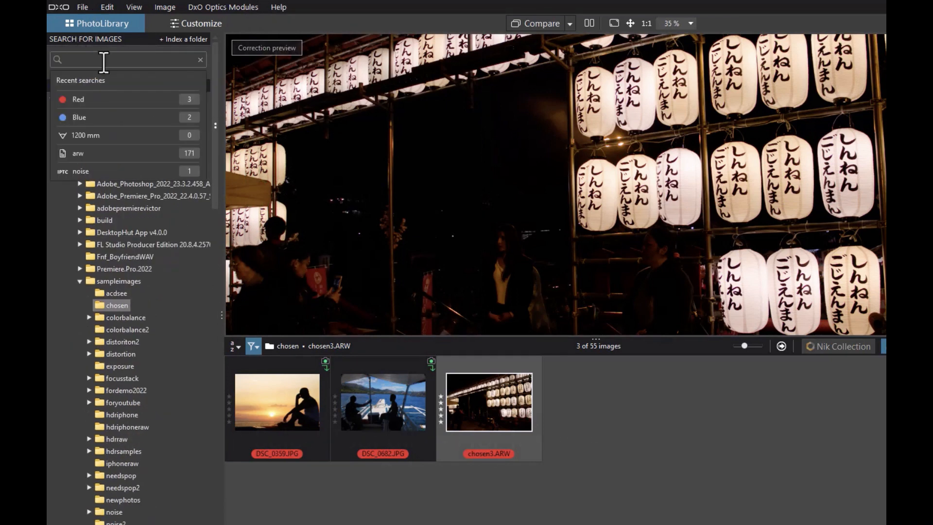
type("son")
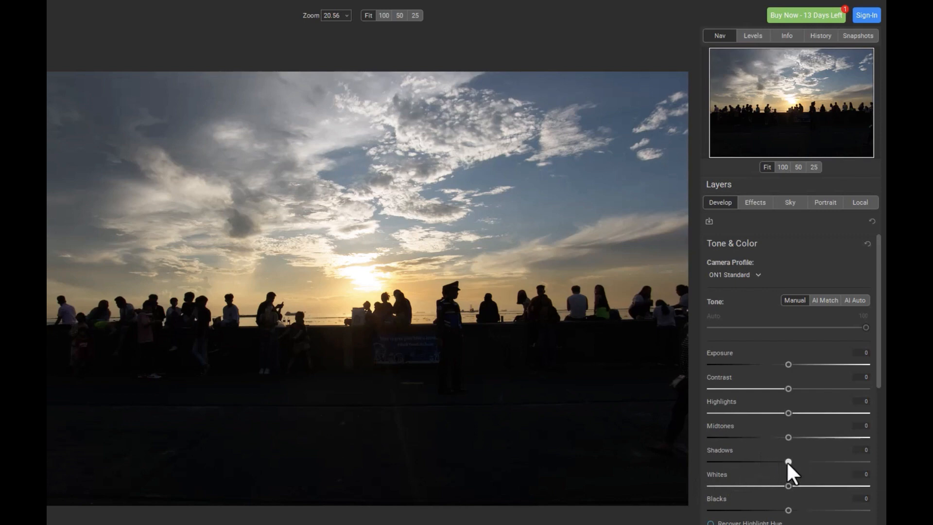
In ON1, try raising the sunset photo's Shadows to 49 and return them to 0
left_click_drag(788, 462, 815, 491)
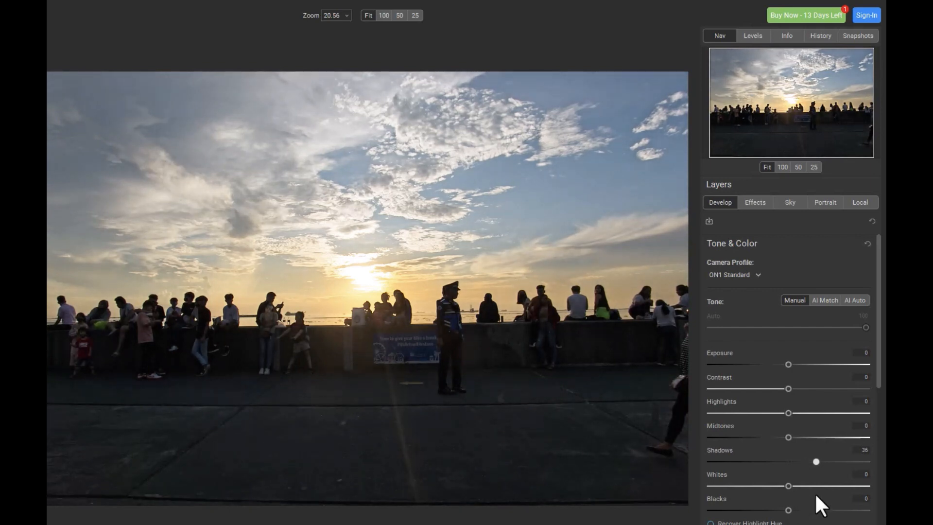
left_click_drag(815, 457, 828, 481)
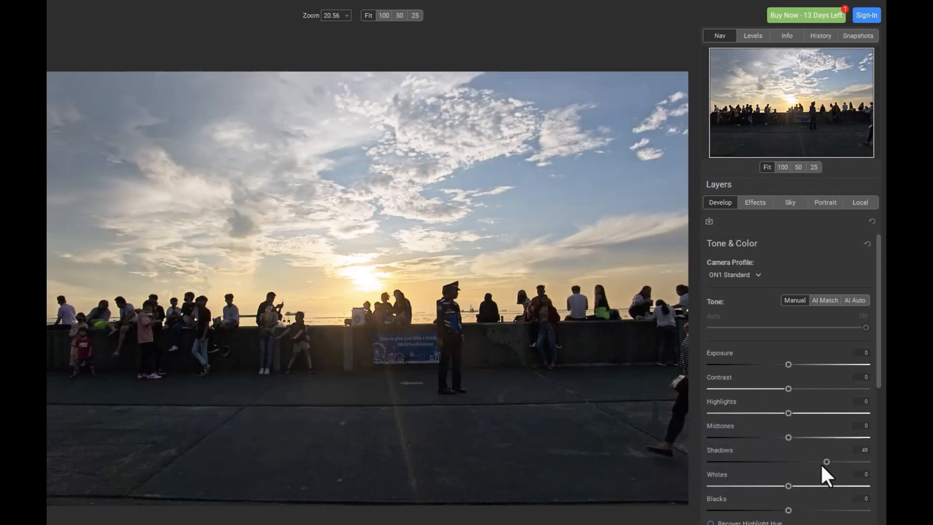
left_click_drag(820, 460, 789, 462)
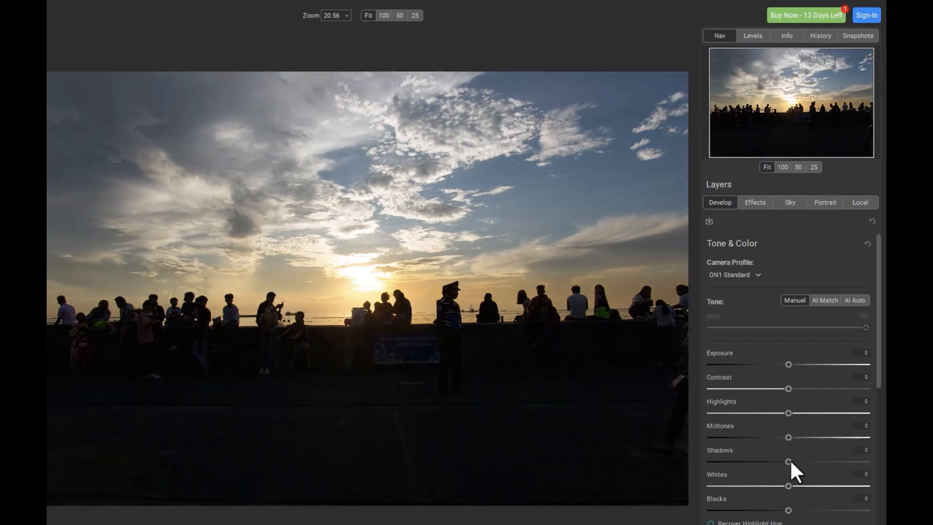
Raise the sunset photo's Shadows to 43 and lower Haze to -15
mouse_move(788, 461)
left_mouse_down()
mouse_move(817, 462)
mouse_move(795, 471)
left_mouse_up()
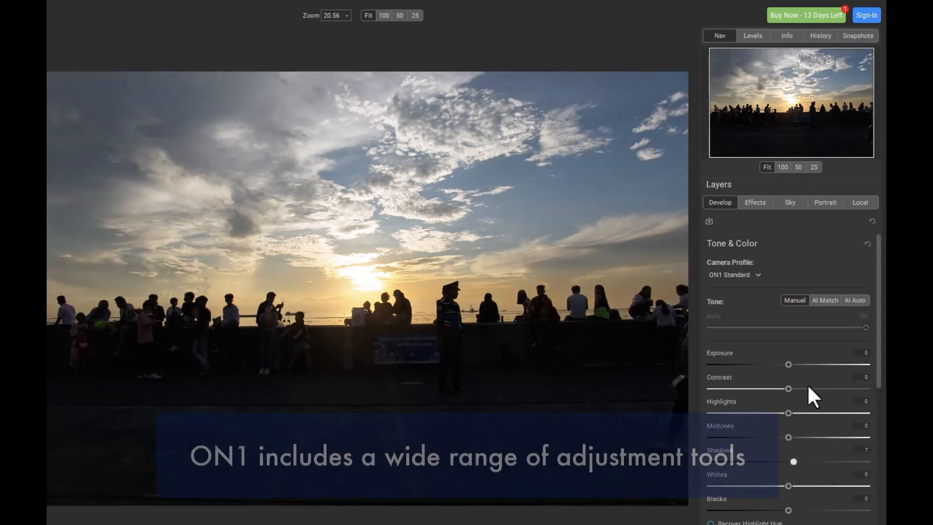
scroll(812, 470, "down", 3)
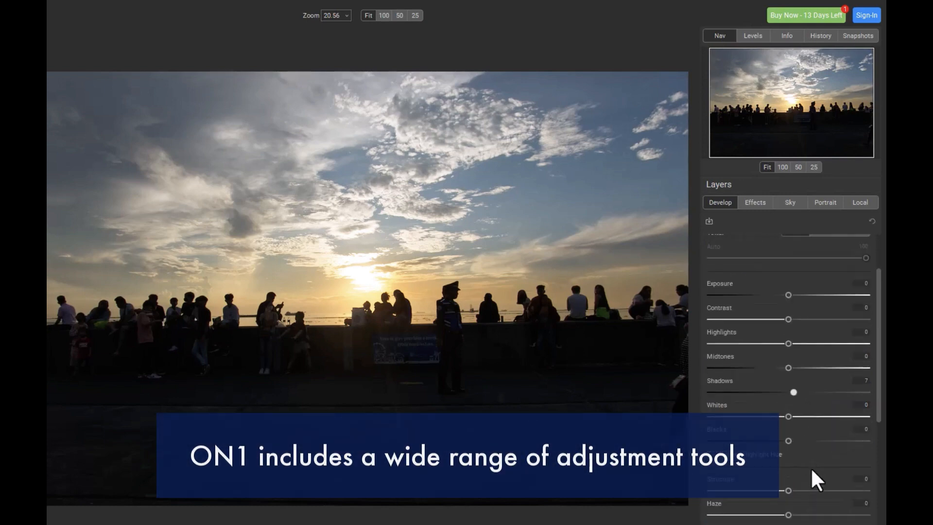
mouse_move(788, 479)
left_mouse_down()
mouse_move(752, 479)
mouse_move(791, 479)
mouse_move(760, 480)
mouse_move(781, 480)
mouse_move(767, 471)
mouse_move(785, 467)
mouse_move(761, 474)
mouse_move(795, 464)
left_mouse_up()
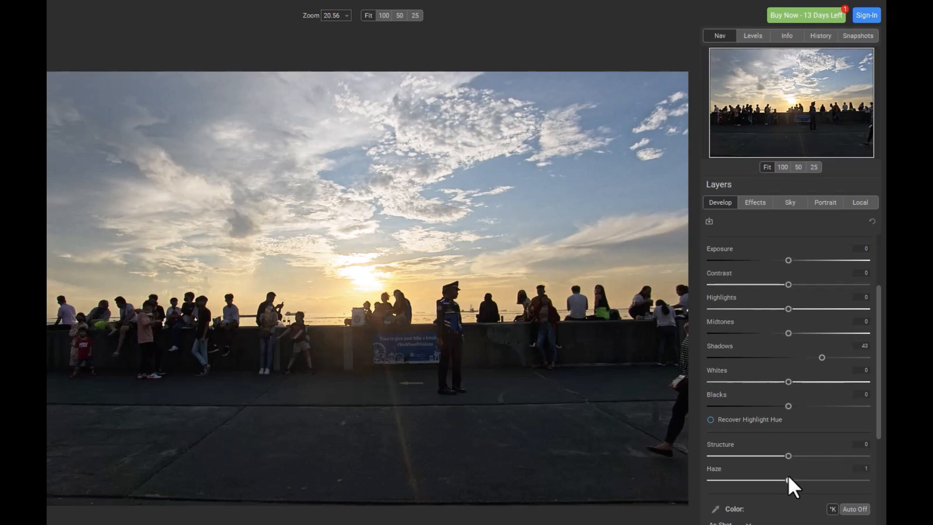
left_click_drag(788, 475, 766, 492)
scroll(763, 348, "up", 3)
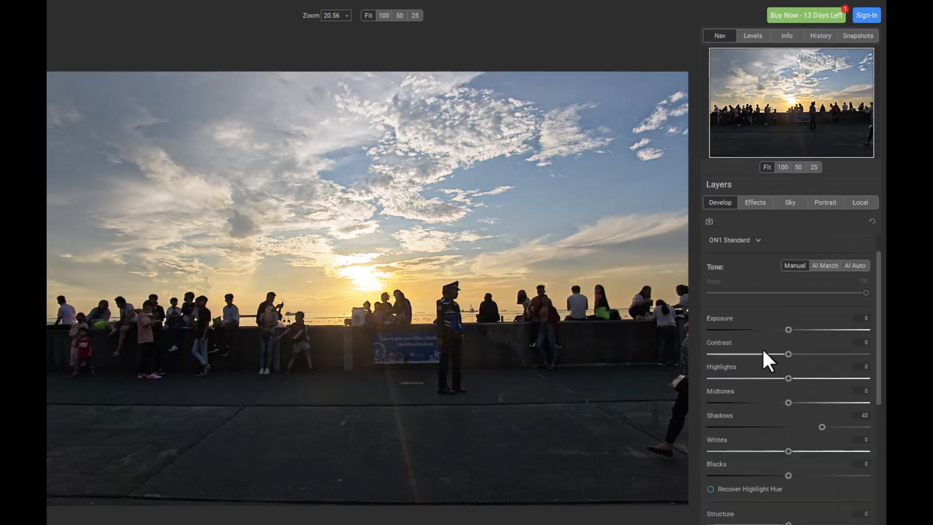
Set the photo's color Temperature to 5213
scroll(763, 352, "down", 5)
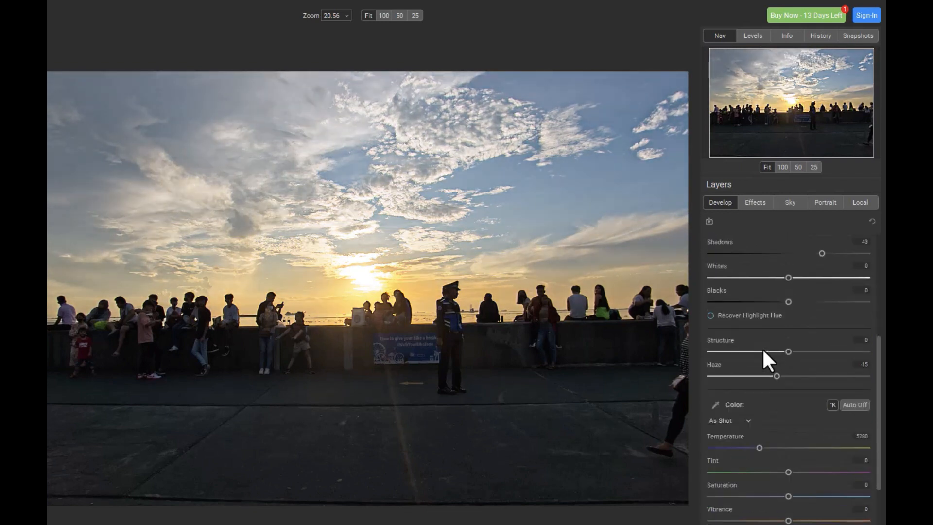
scroll(763, 350, "down", 1)
mouse_move(757, 413)
left_mouse_down()
mouse_move(792, 413)
mouse_move(762, 419)
left_mouse_up()
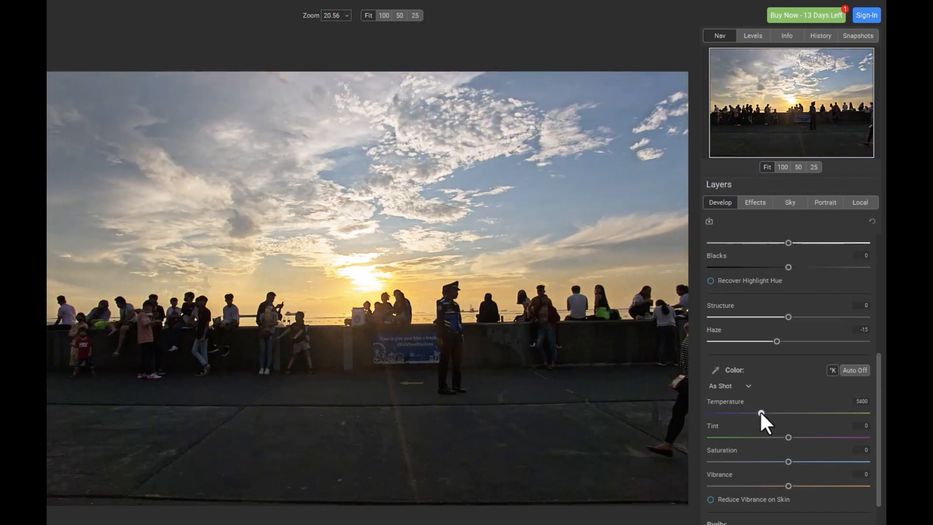
scroll(794, 352, "up", 6)
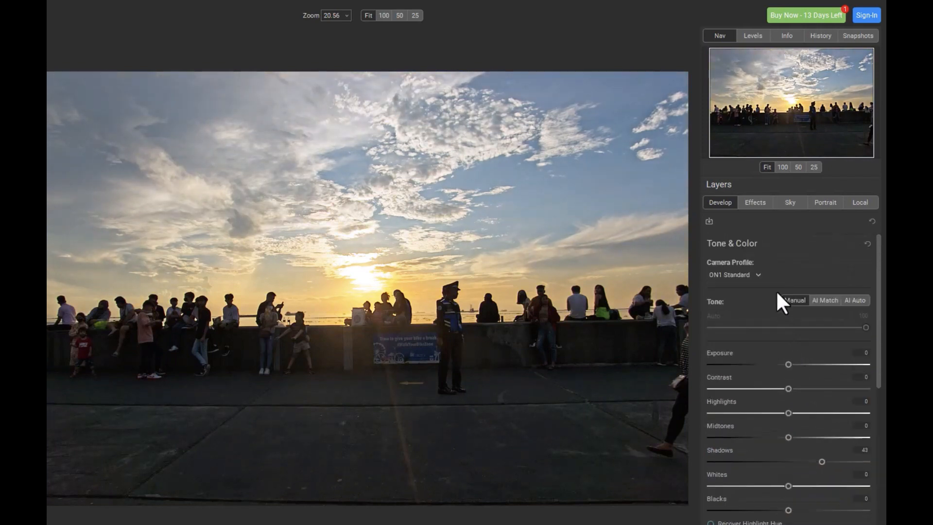
scroll(778, 294, "down", 7)
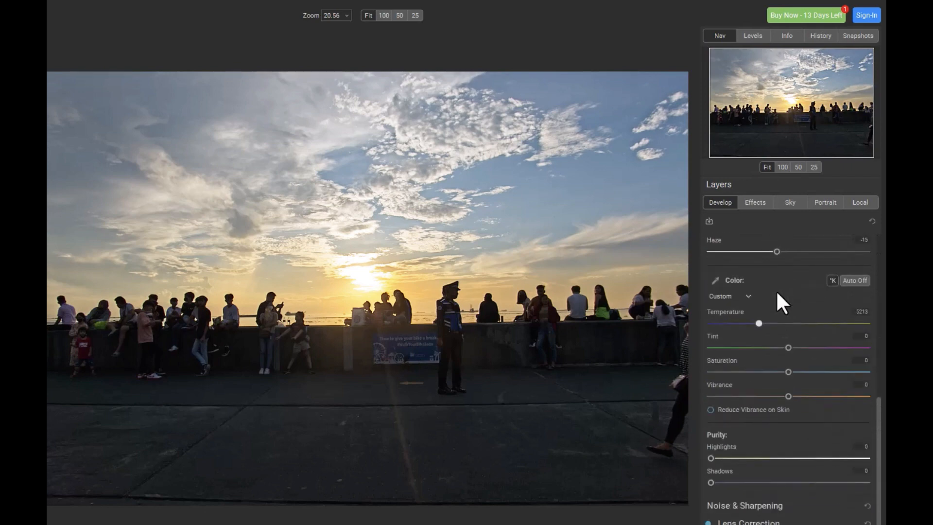
Lower the photo's Highlights to -51 and raise Structure to 16
scroll(790, 414, "up", 3)
scroll(785, 406, "up", 4)
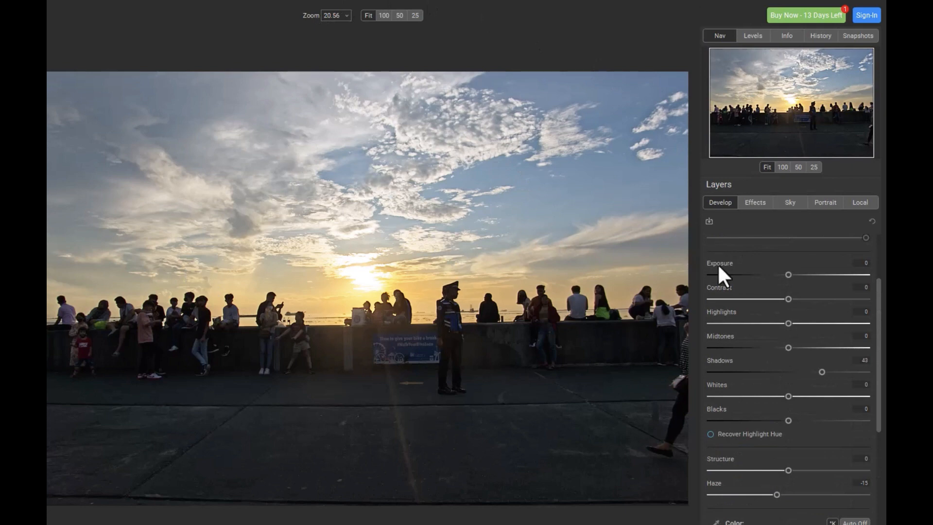
left_click_drag(764, 320, 729, 346)
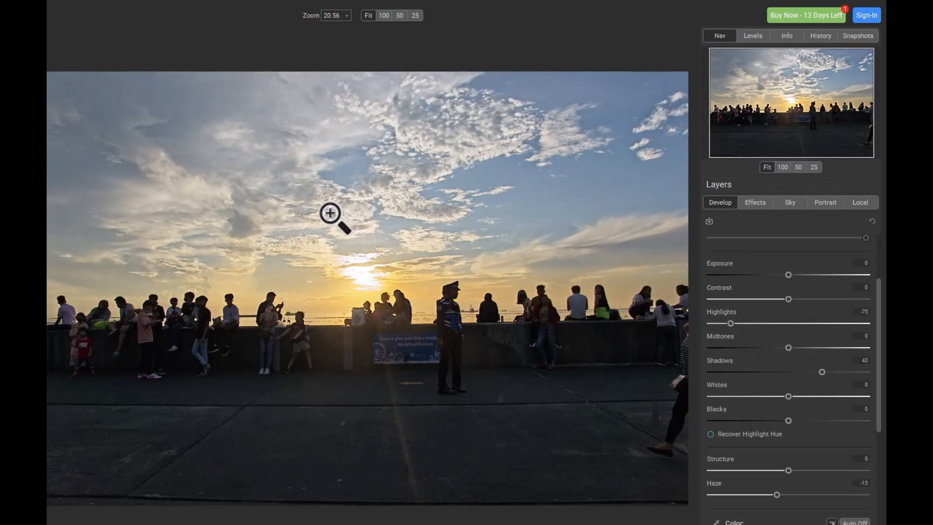
scroll(751, 401, "down", 1)
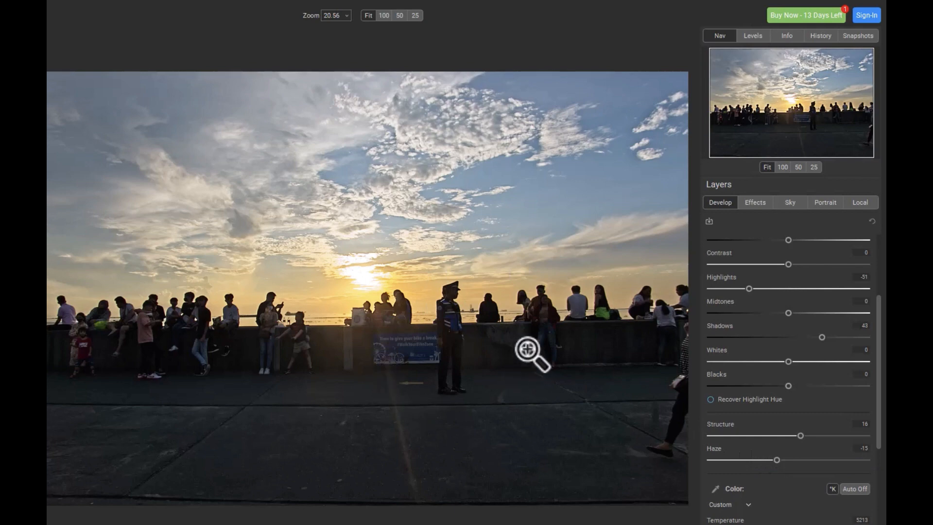
Fine-tune the tone by setting Shadows to 40, Blacks to -1 and Midtones to 7
left_click_drag(822, 337, 845, 337)
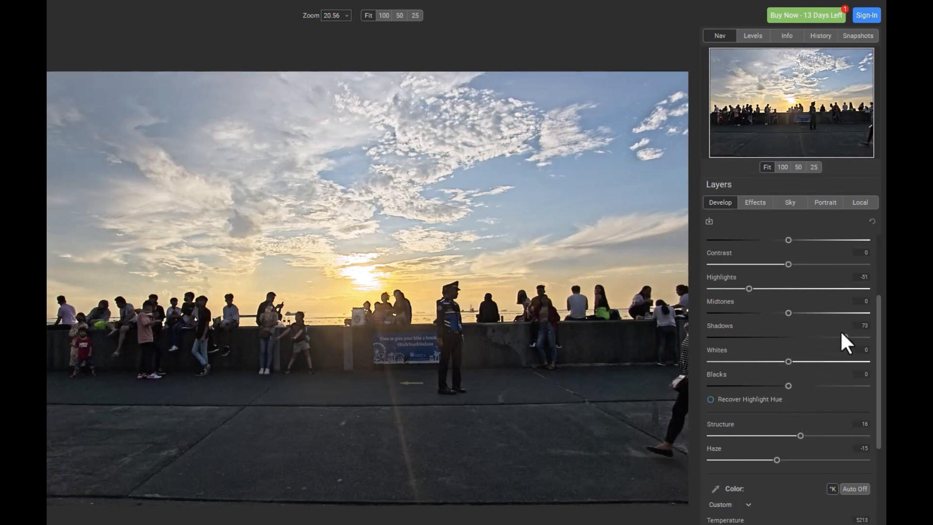
left_click_drag(846, 336, 819, 361)
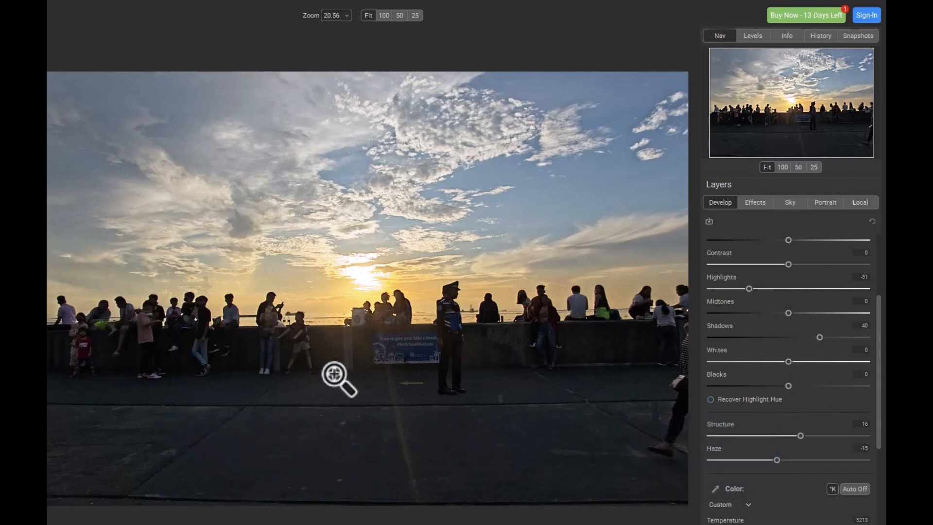
left_click_drag(787, 385, 788, 409)
mouse_move(790, 314)
left_mouse_down()
mouse_move(760, 312)
mouse_move(809, 319)
mouse_move(796, 315)
left_mouse_up()
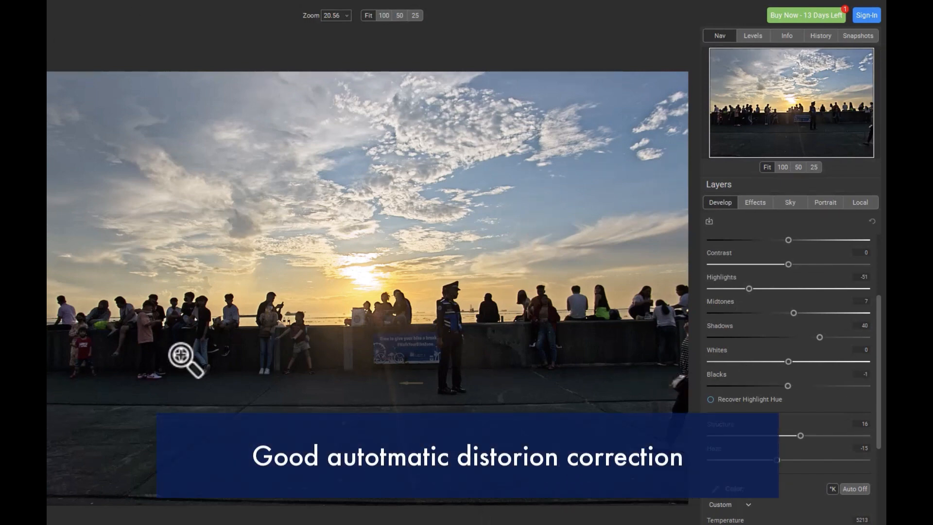
Open the Lens Correction settings and turn the correction off and back on to compare the photo's distortion
scroll(738, 423, "down", 5)
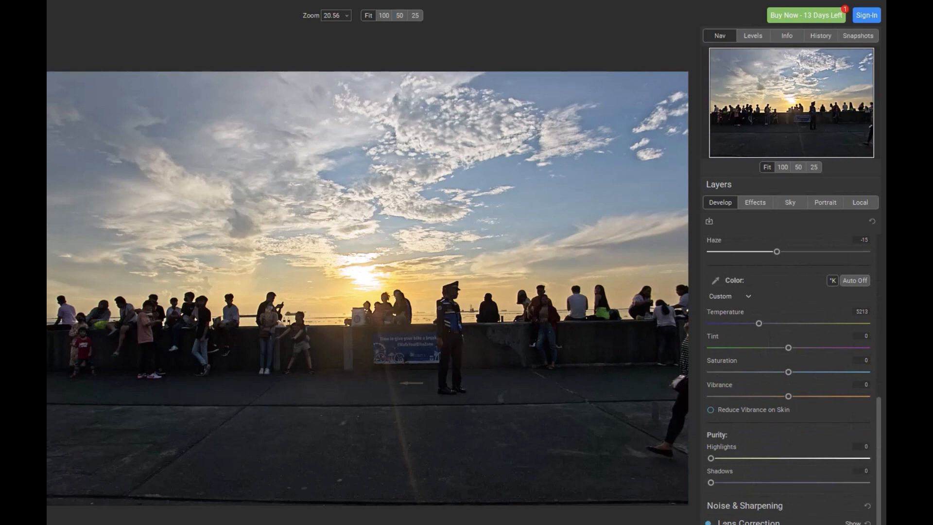
left_click(725, 522)
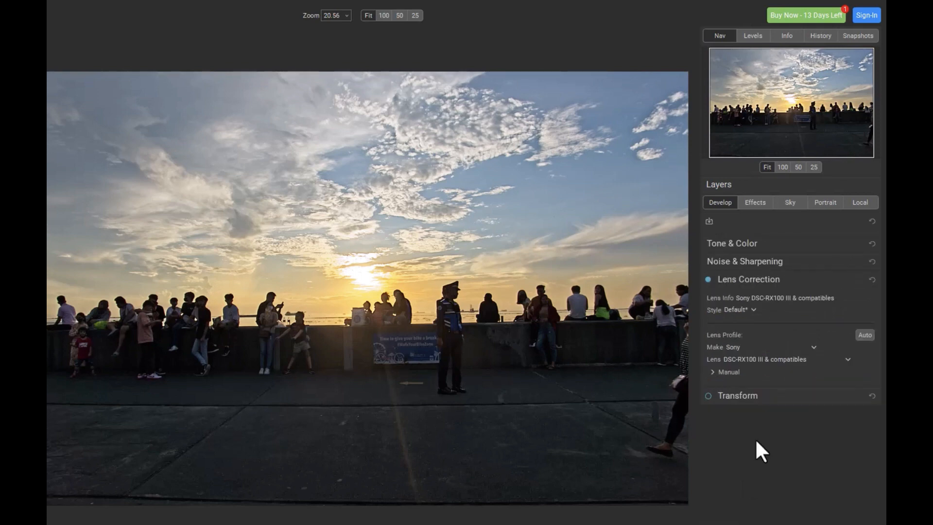
left_click(708, 279)
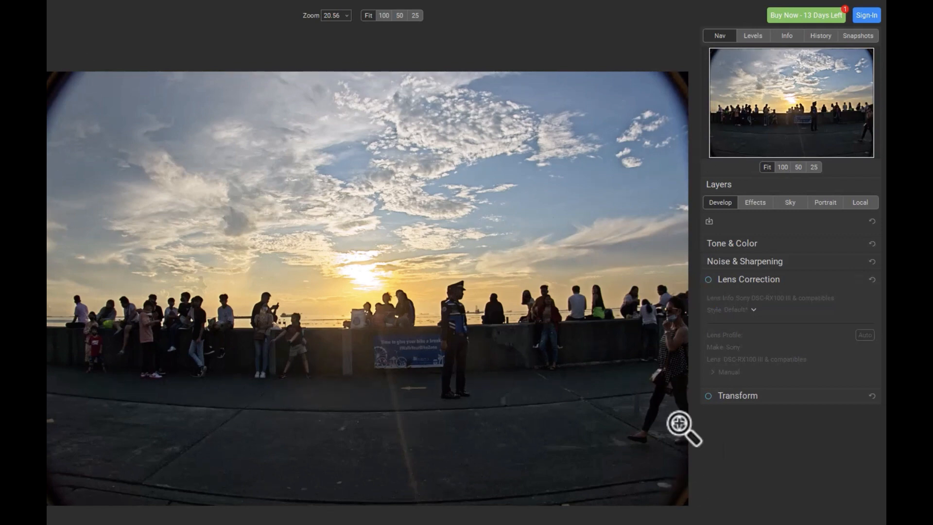
left_click(707, 279)
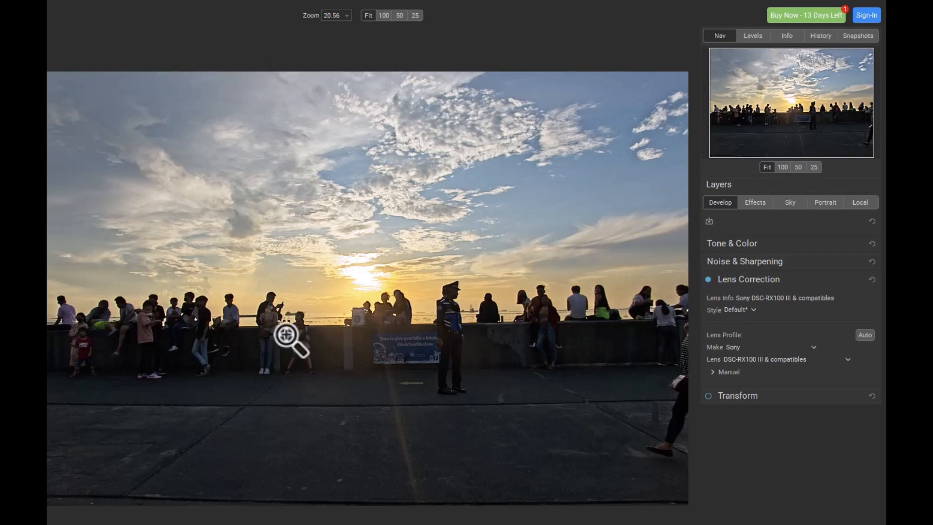
Switch to DxO PhotoLab and turn on the photo's Distortion correction with Auto with DxO Optics Module
mouse_move(515, 524)
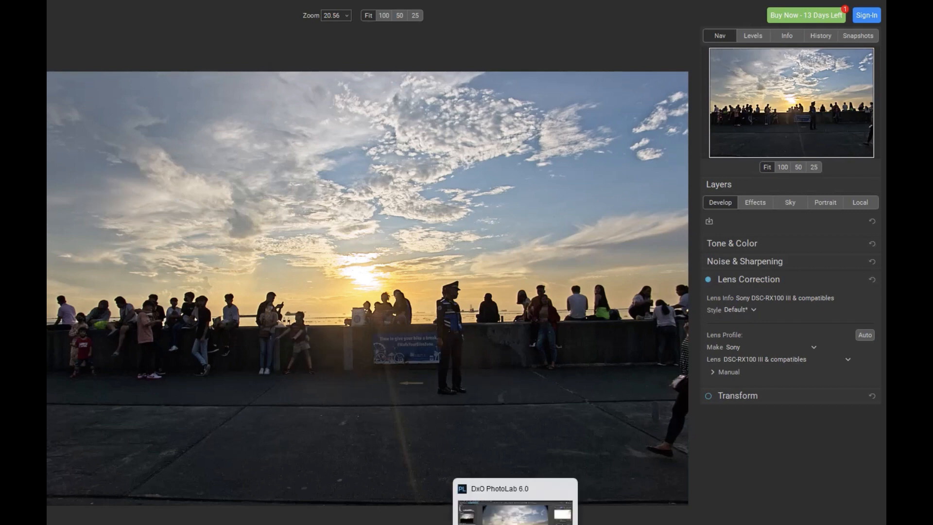
left_click(515, 513)
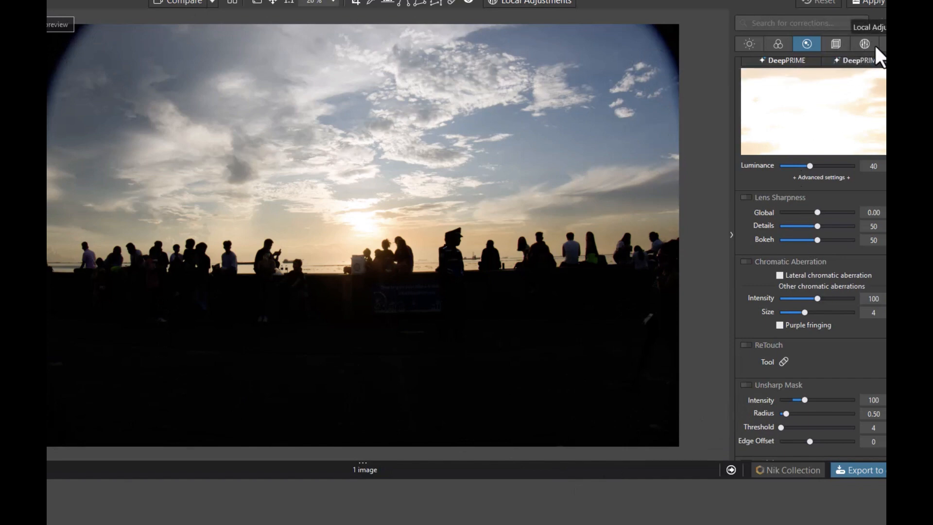
left_click(835, 44)
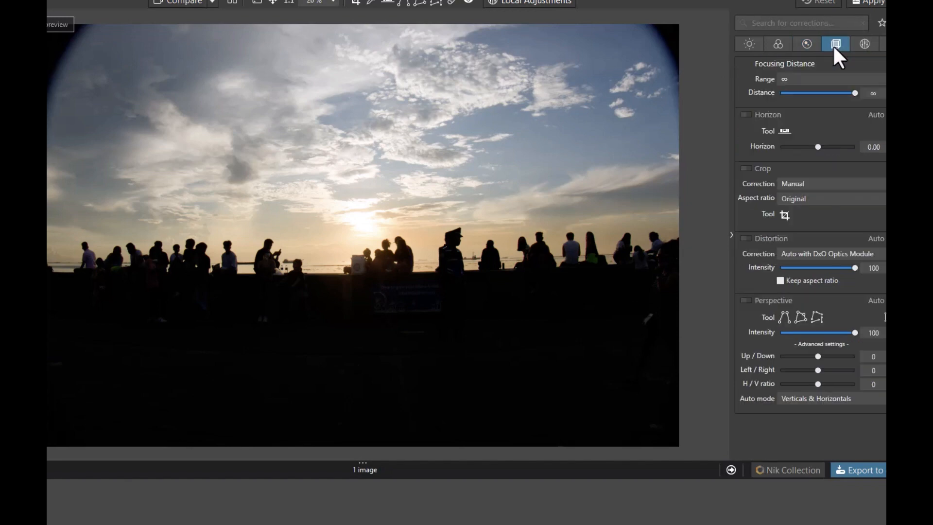
left_click(746, 238)
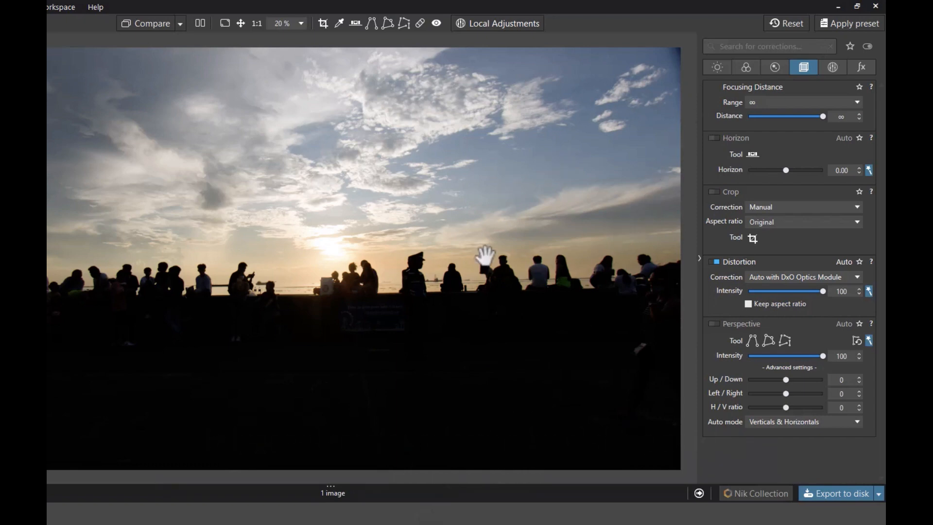
Adjust the photo's Selective Tone by raising Shadows to 65
left_click(717, 67)
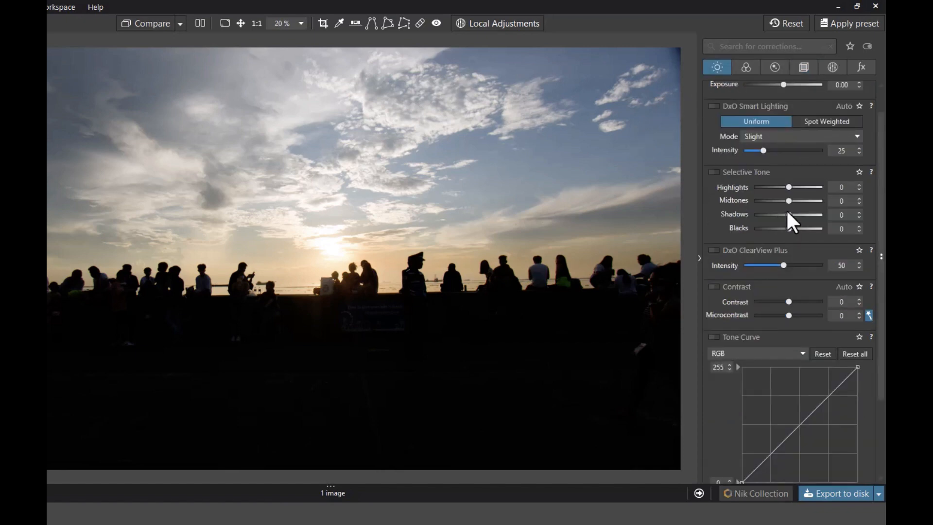
scroll(789, 221, "up", 1)
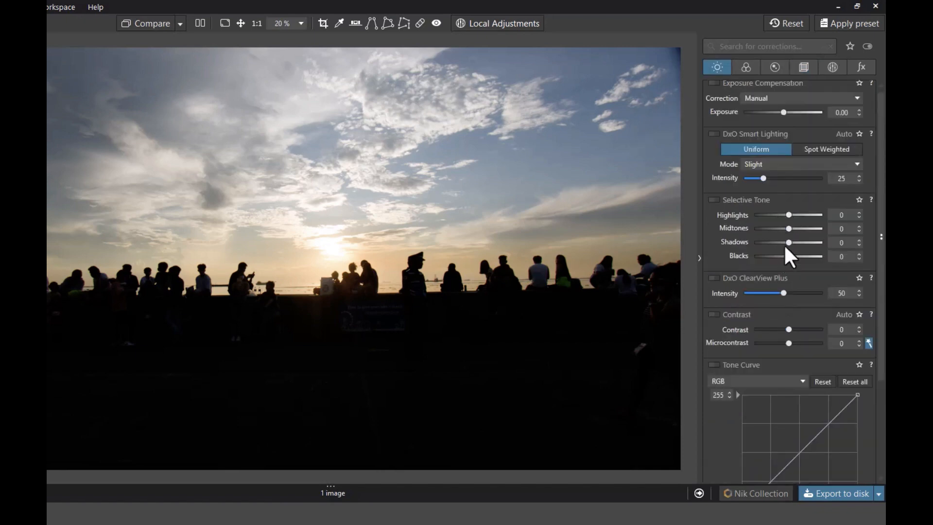
left_click_drag(788, 242, 807, 287)
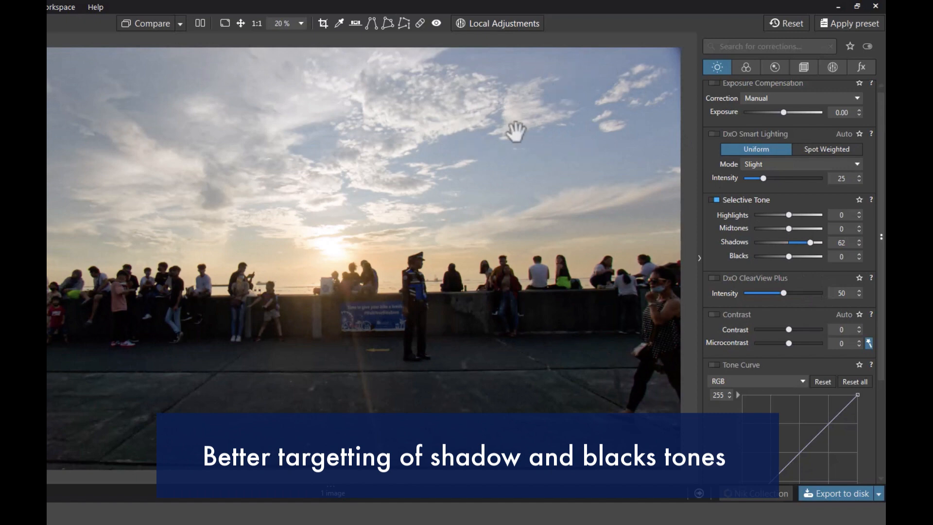
mouse_move(811, 242)
left_mouse_down()
mouse_move(788, 241)
mouse_move(807, 245)
mouse_move(796, 250)
mouse_move(803, 255)
left_mouse_up()
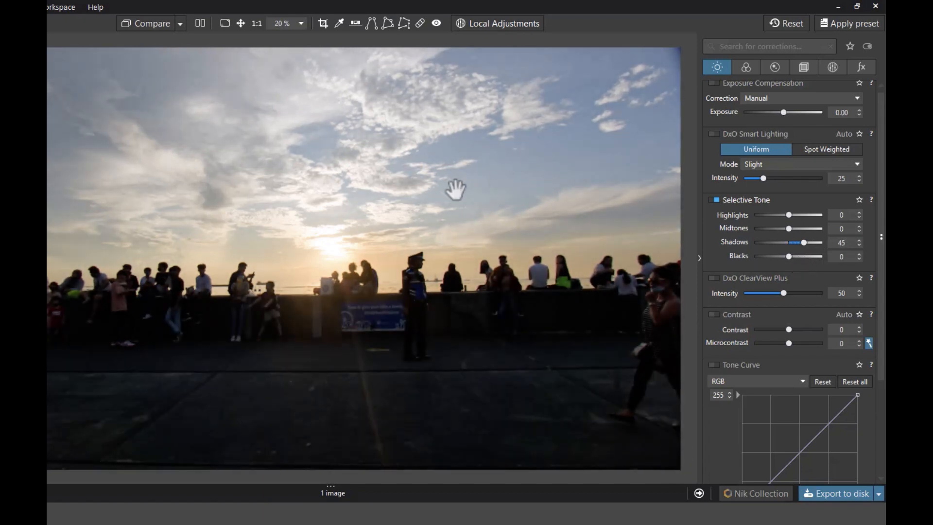
left_click_drag(806, 241, 808, 243)
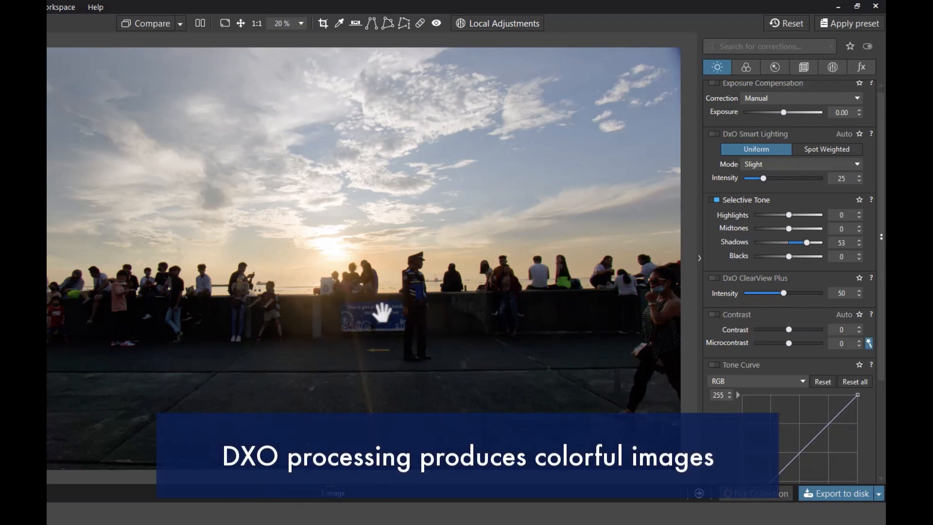
left_click_drag(807, 241, 811, 242)
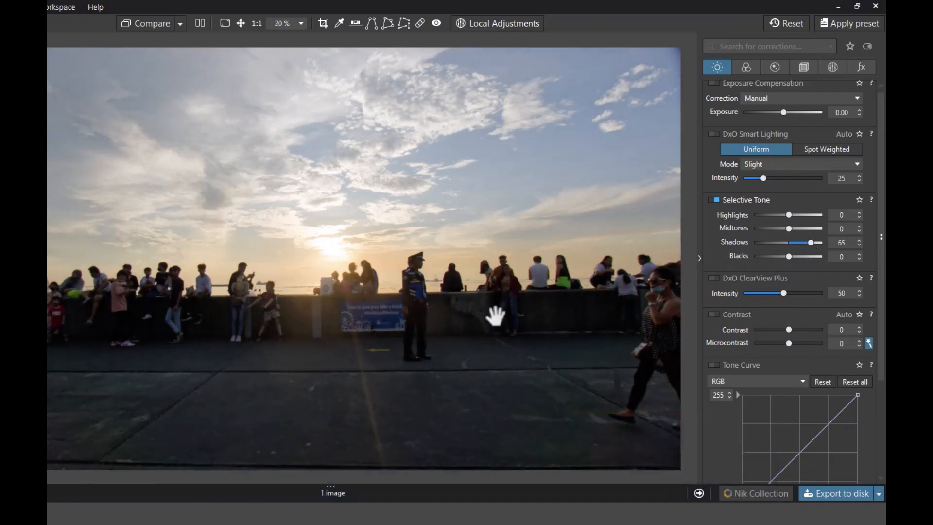
Apply DeepPRIME XD denoising to the photo and inspect the people along the wall up close
scroll(489, 323, "up", 5)
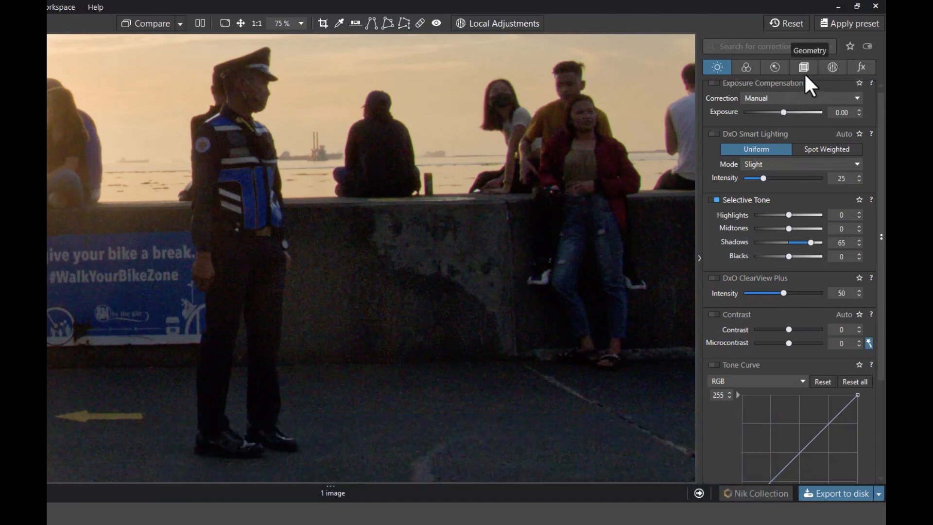
left_click(781, 64)
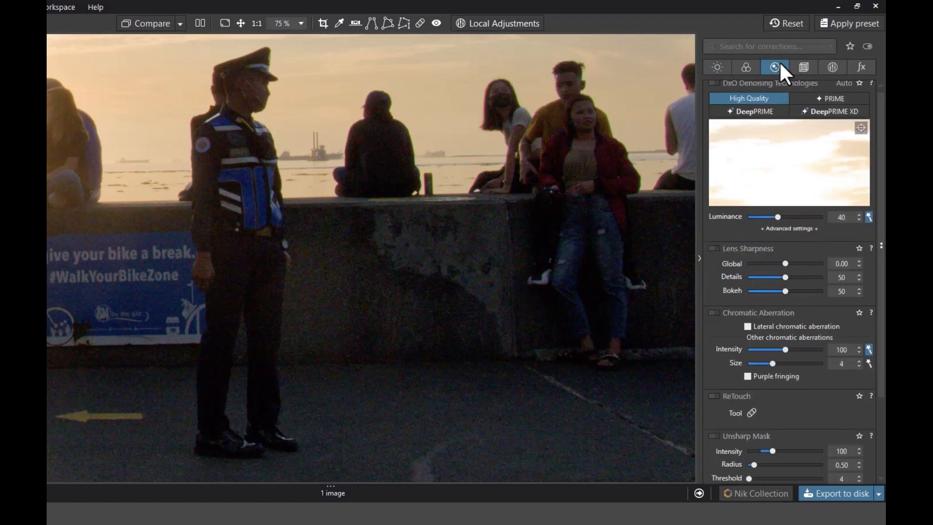
left_click(812, 112)
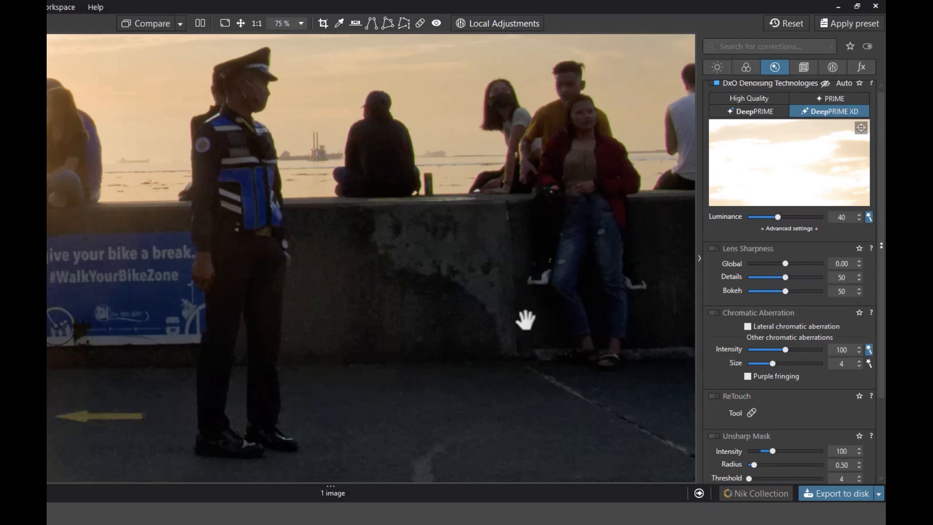
Place the denoising preview on the woman in the red jacket, set Luminance to 47 and toggle the denoising
left_click(861, 128)
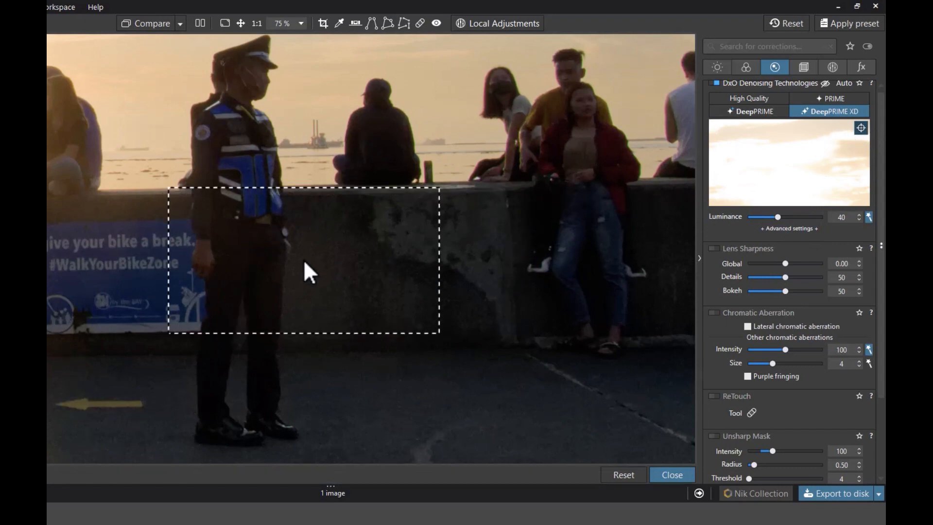
left_click(574, 113)
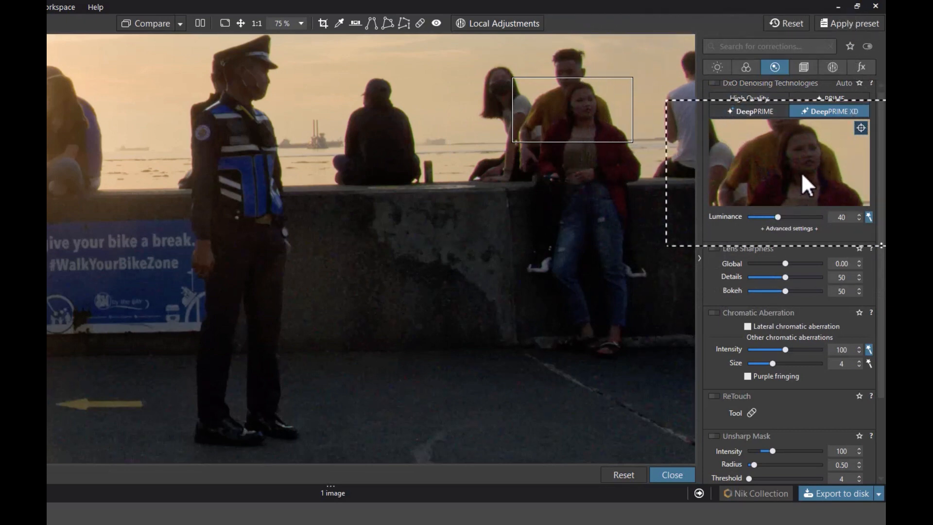
mouse_move(778, 217)
left_mouse_down()
mouse_move(767, 216)
mouse_move(784, 227)
left_mouse_up()
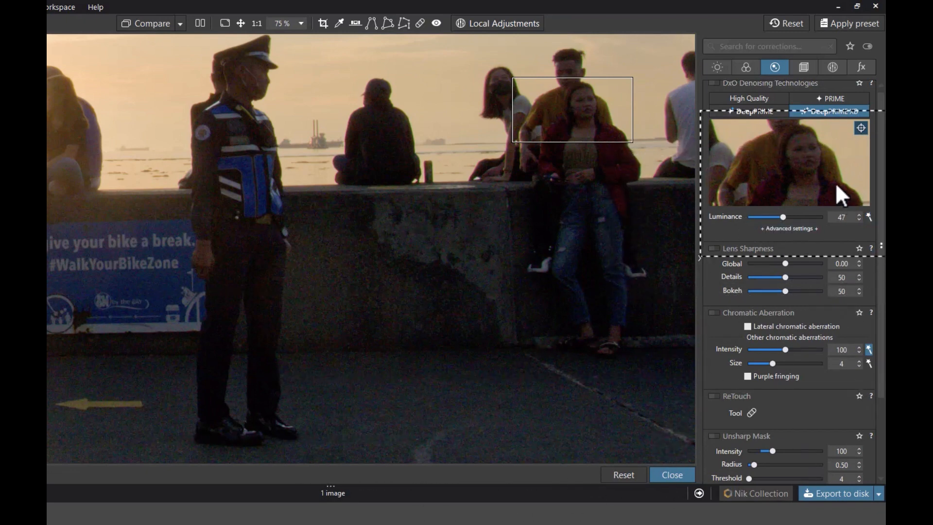
left_click(714, 82)
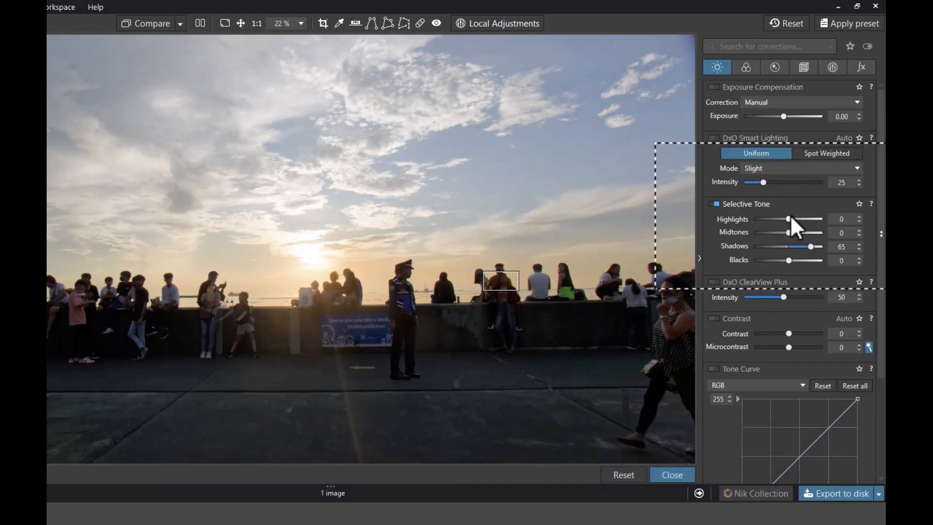
Set the Selective Tone Highlights to 9 and Midtones to -75, and keep Blacks at 0
left_click_drag(789, 219, 764, 246)
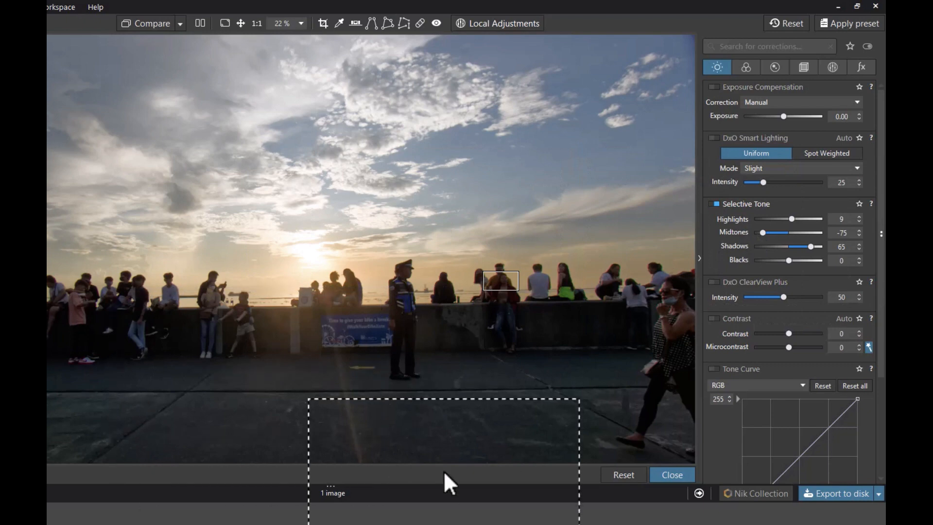
mouse_move(791, 259)
left_mouse_down()
mouse_move(800, 260)
mouse_move(792, 267)
left_mouse_up()
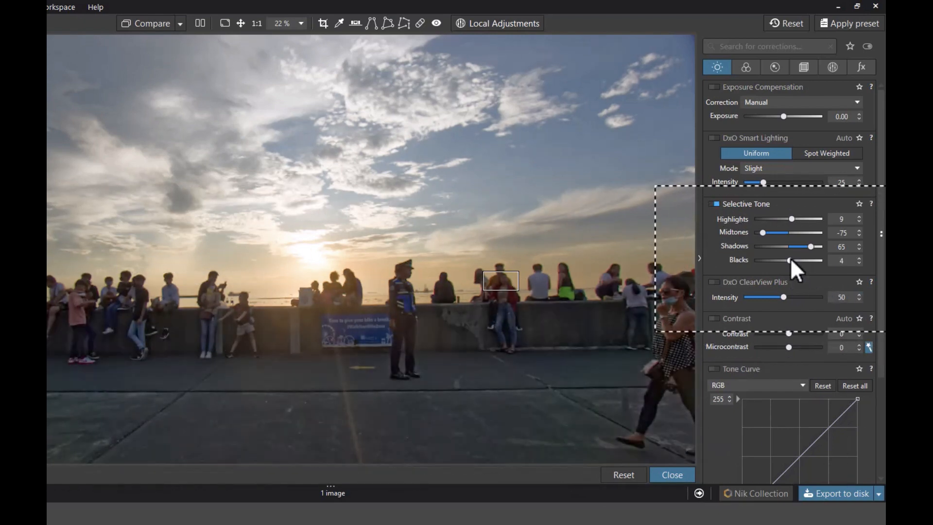
double_click(790, 259)
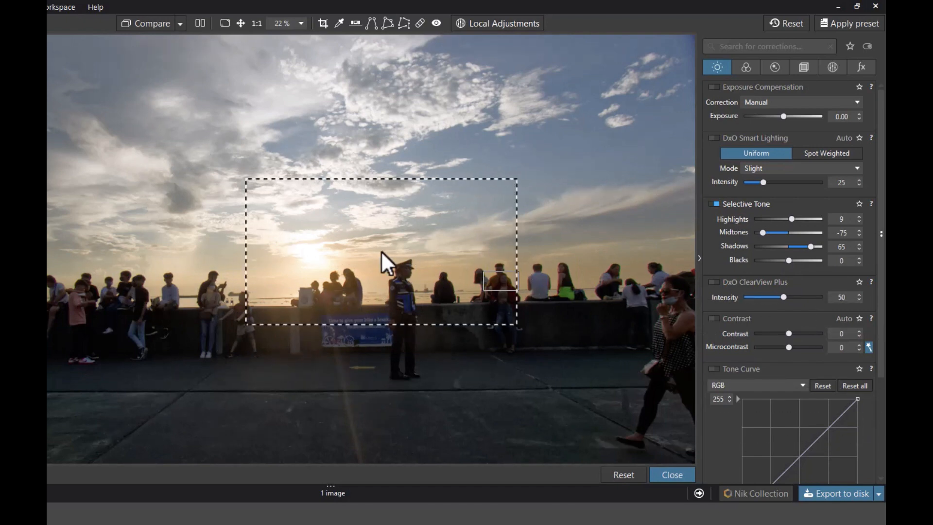
Turn on DxO ClearView Plus and set its Intensity to 29
scroll(757, 276, "down", 2)
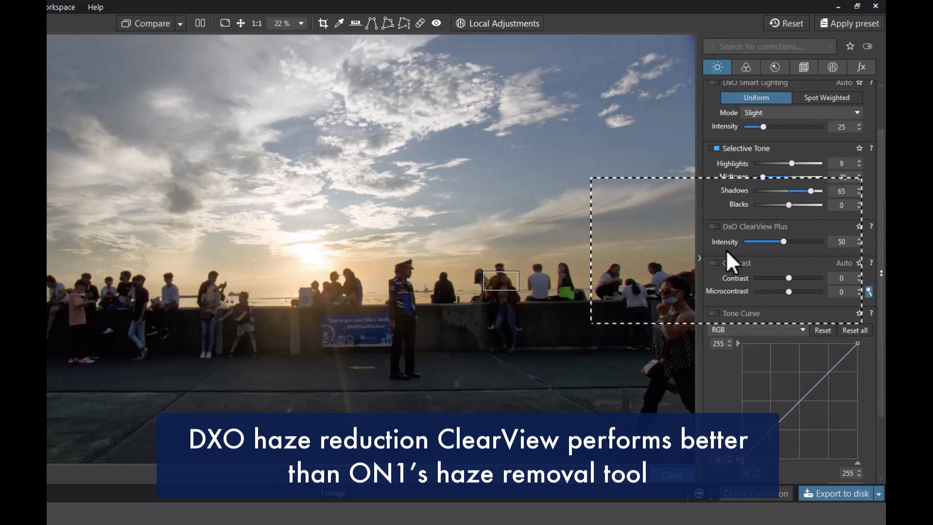
left_click(713, 227)
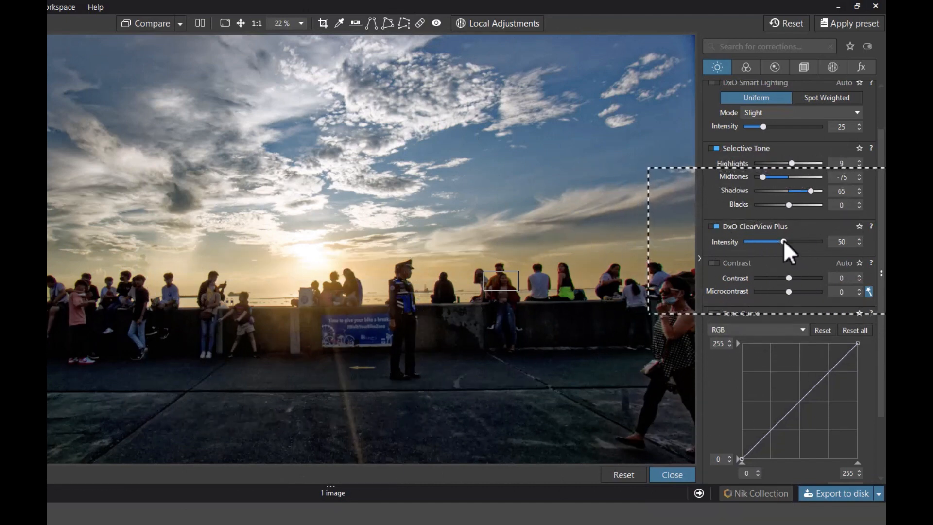
mouse_move(784, 240)
left_mouse_down()
mouse_move(754, 238)
mouse_move(767, 242)
left_mouse_up()
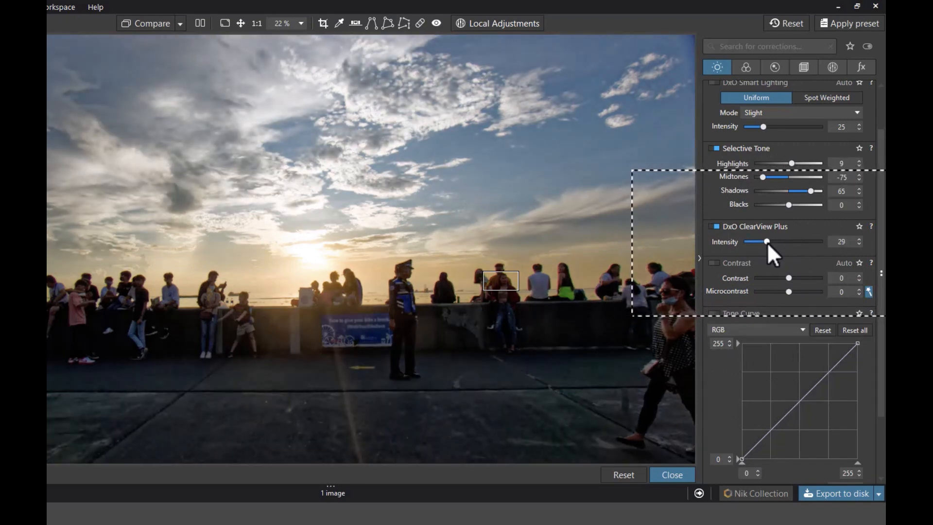
Turn on the Contrast correction and raise Microcontrast to 21
left_click(712, 263)
mouse_move(789, 291)
left_mouse_down()
mouse_move(812, 292)
mouse_move(796, 293)
left_mouse_up()
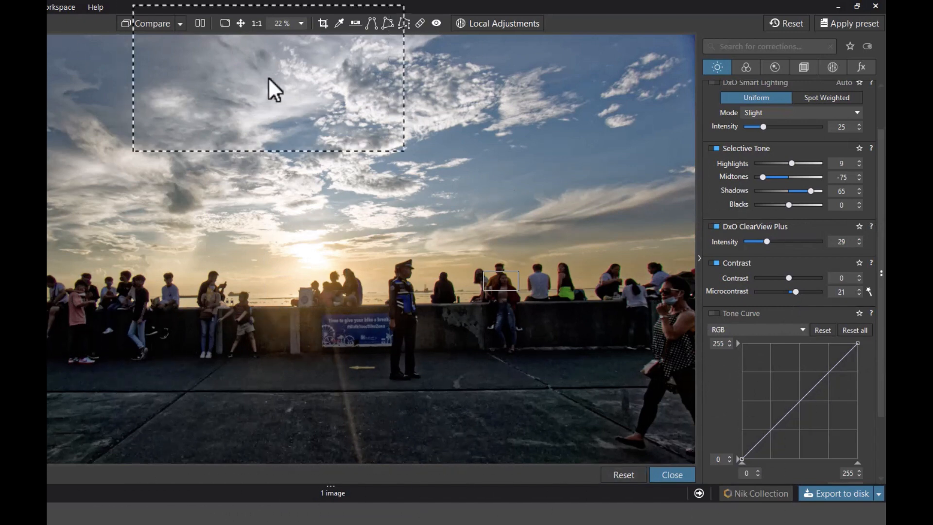
mouse_move(797, 292)
left_mouse_down()
mouse_move(789, 292)
mouse_move(876, 298)
mouse_move(805, 290)
mouse_move(787, 297)
mouse_move(795, 300)
left_mouse_up()
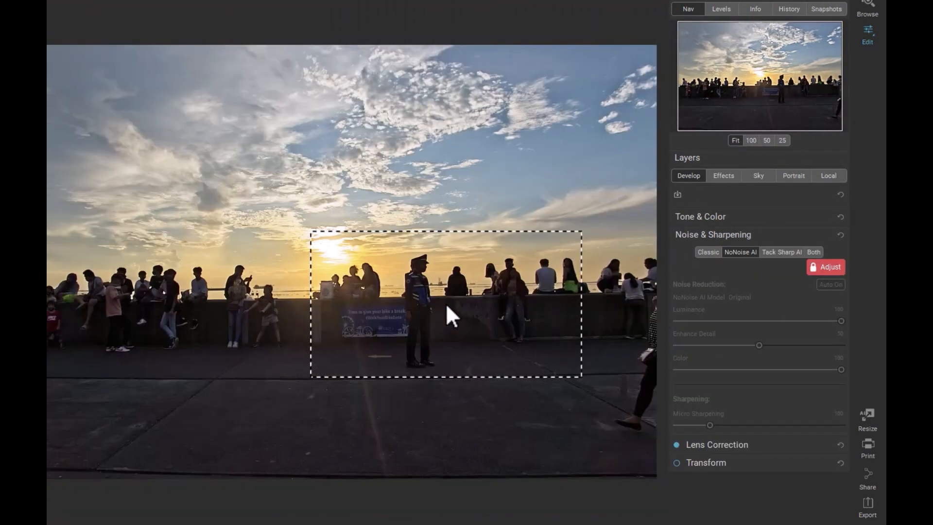
Switch to ON1 and reset all of the photo's edit settings
key("ctrl+r")
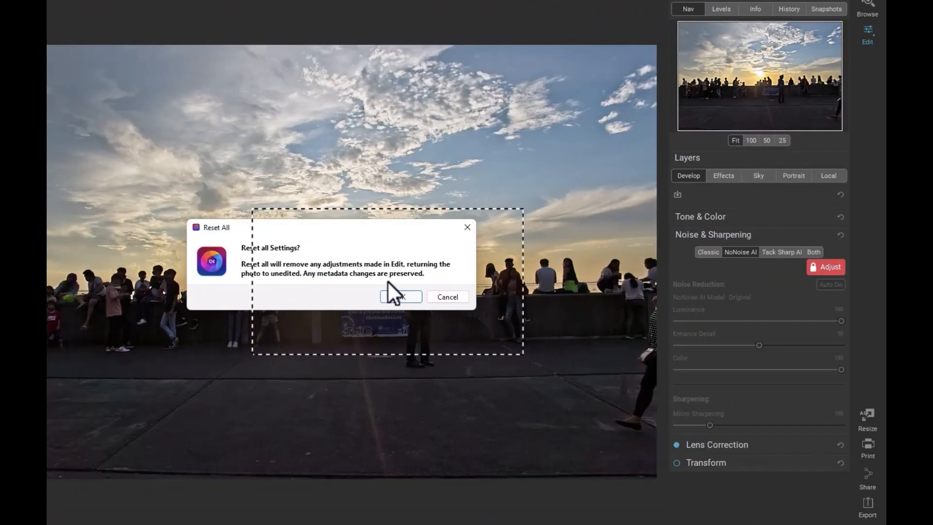
left_click(402, 296)
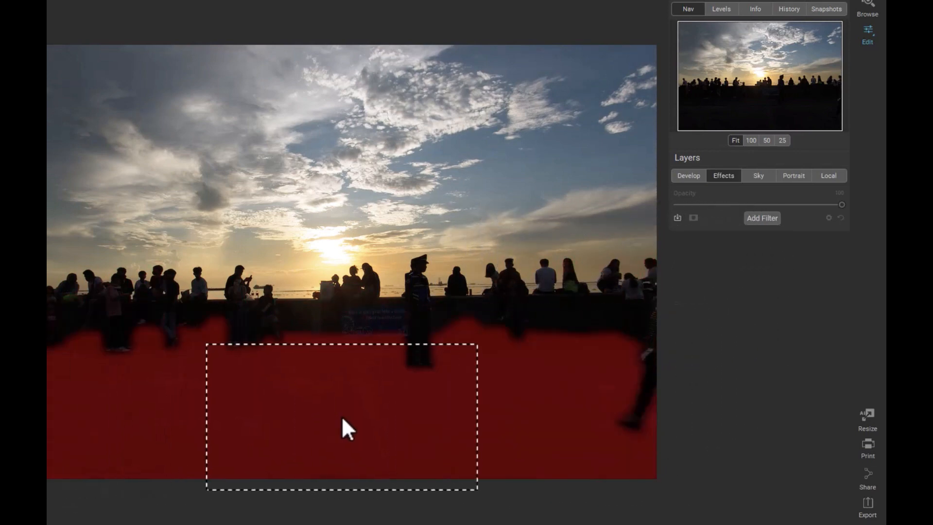
Select the ground, the wall and all the people in front of the sky, and apply the Lighten local adjustment to them
left_click(342, 416)
left_click(421, 307)
left_click(384, 308)
left_click(362, 294)
left_click(246, 320)
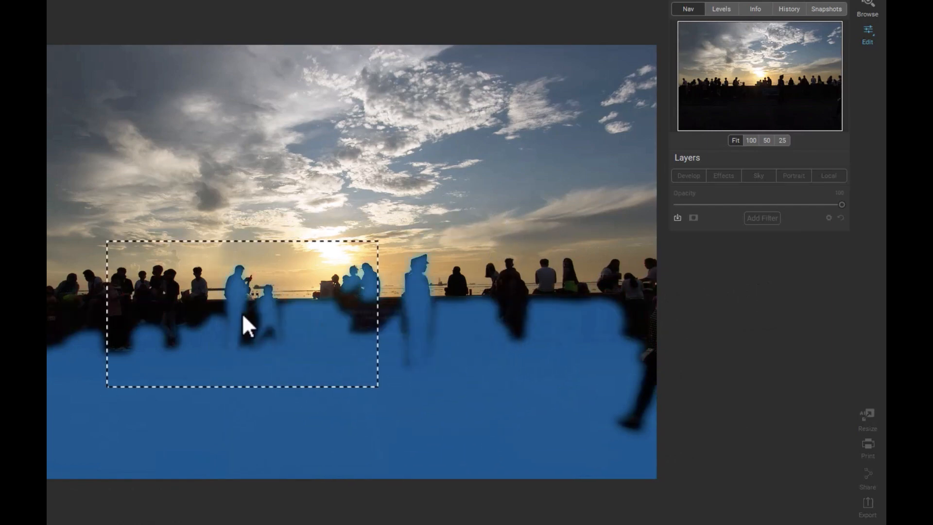
left_click(247, 315)
left_click(200, 305)
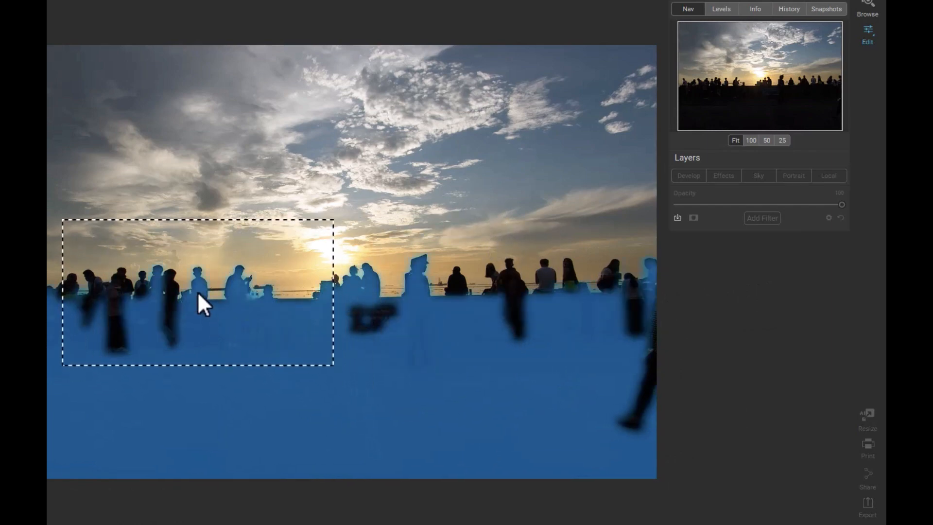
left_click(165, 293)
left_click(149, 295)
left_click(411, 359)
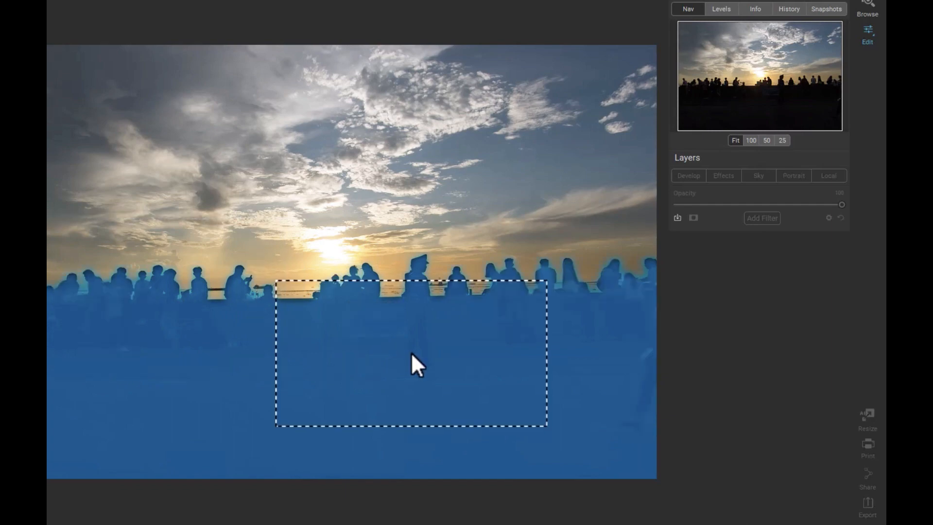
right_click(400, 314)
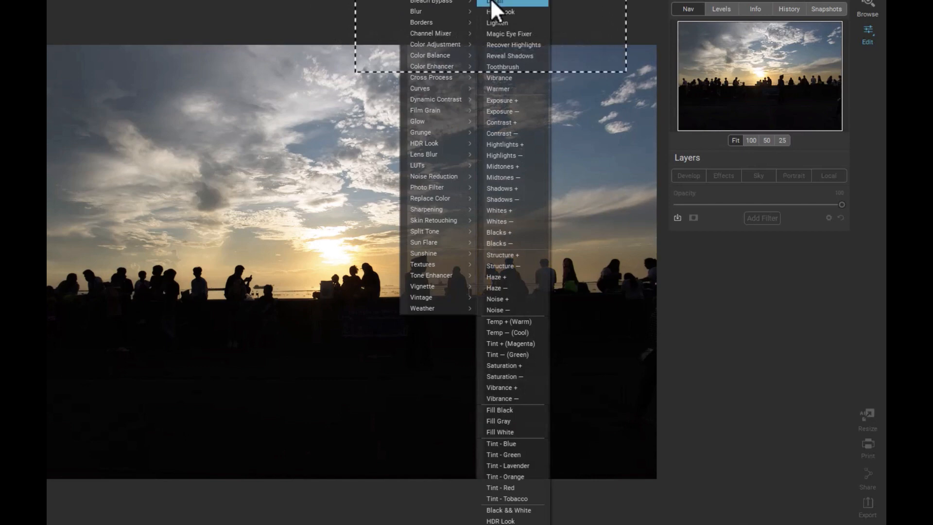
left_click(494, 21)
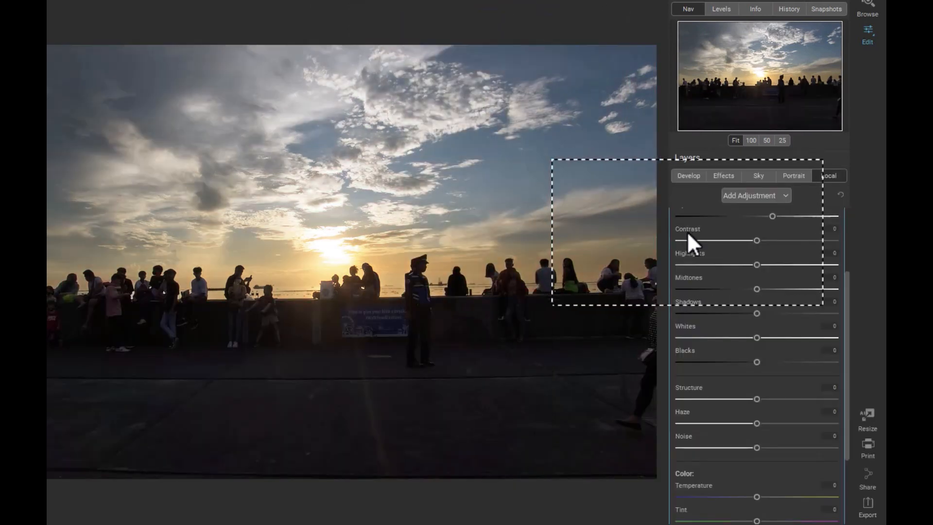
Set the foreground's local adjustment to Exposure 0.7, Shadows 41 and Structure 35
mouse_move(773, 213)
left_mouse_down()
mouse_move(758, 214)
mouse_move(768, 215)
left_mouse_up()
left_click_drag(757, 314, 789, 314)
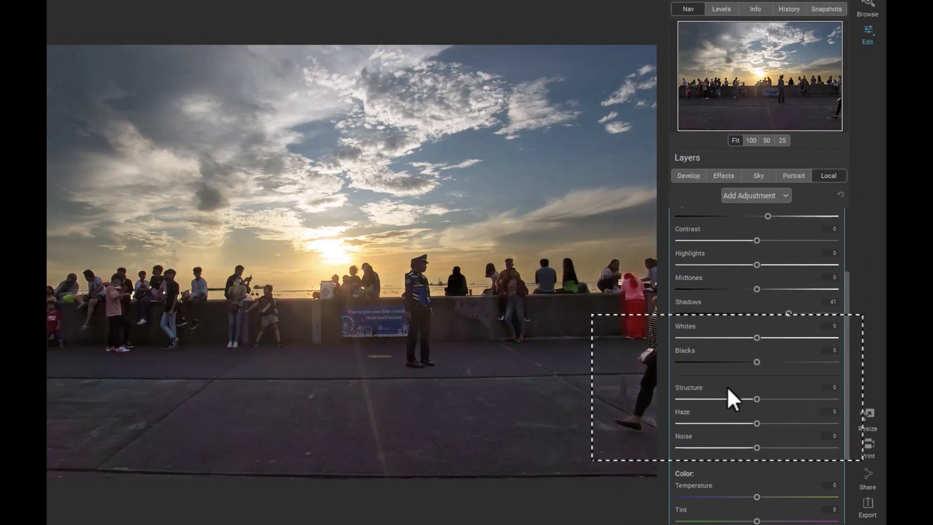
left_click_drag(757, 399, 784, 399)
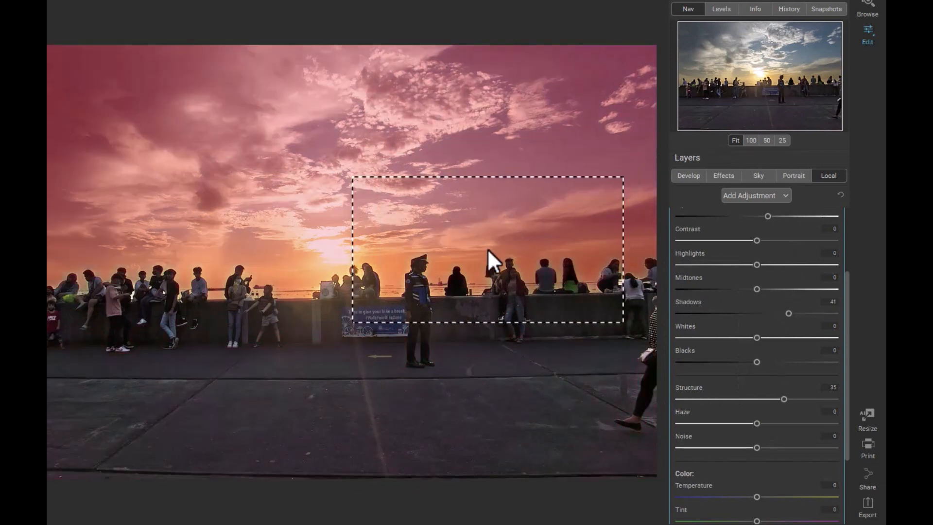
scroll(758, 246, "up", 2)
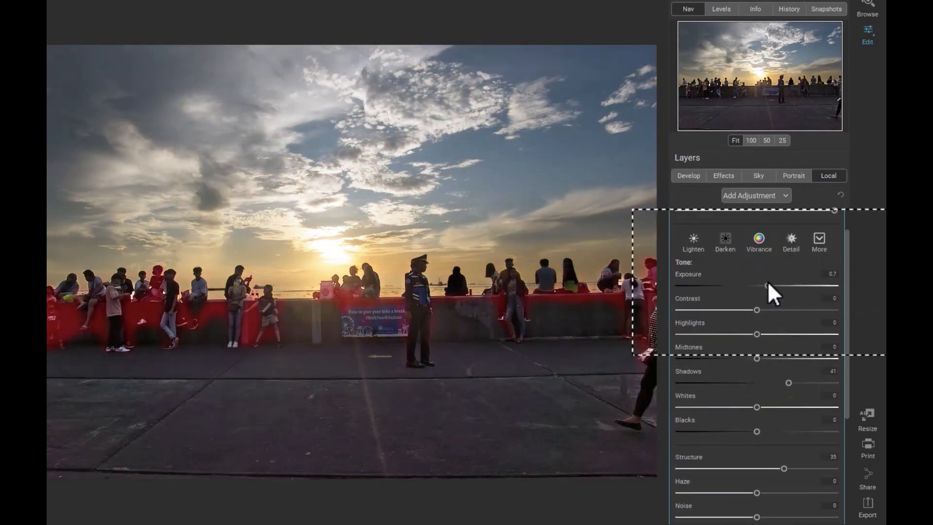
Raise the foreground's local Exposure to 3 to exaggerate the mask edges around the people
left_click_drag(771, 287, 803, 290)
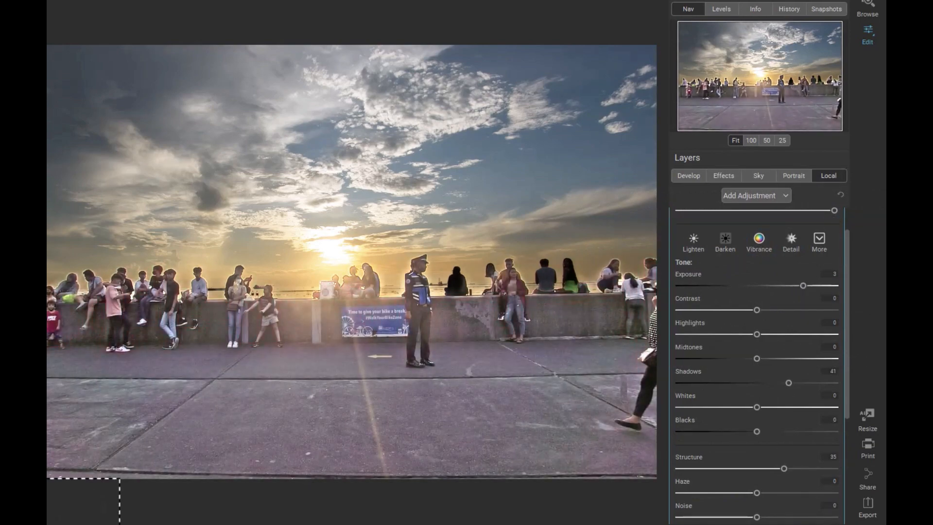
key("ctrl+=")
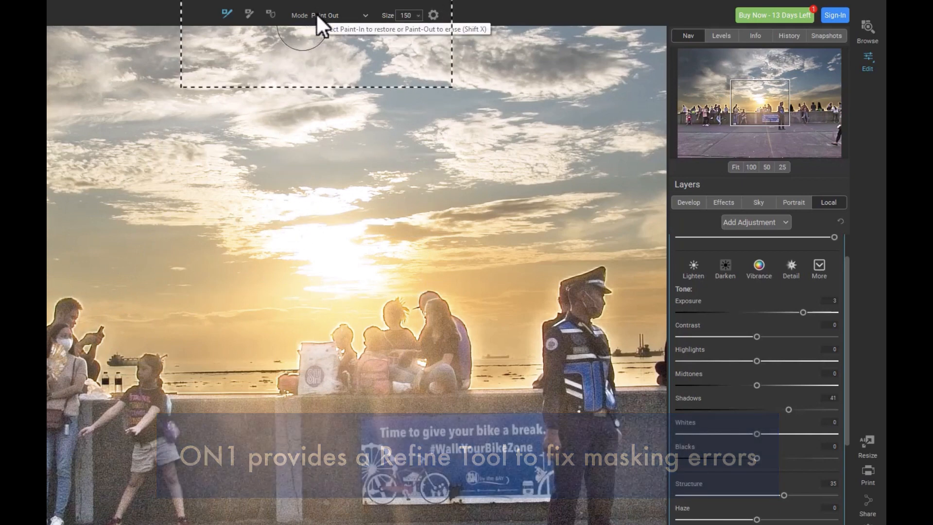
Refine the mask edges around the people seated above the banner, using the refine brush in Paint Out mode at size 70
mouse_move(224, 14)
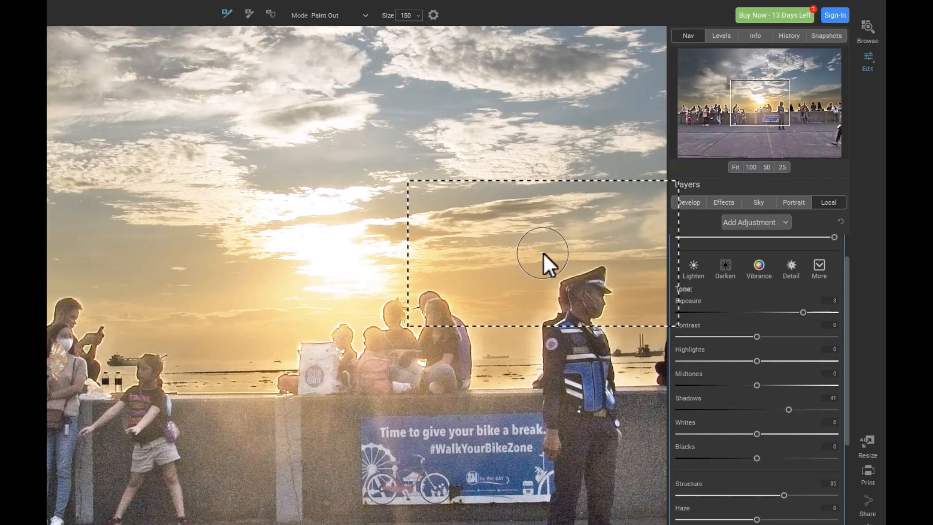
scroll(543, 253, "down", 8)
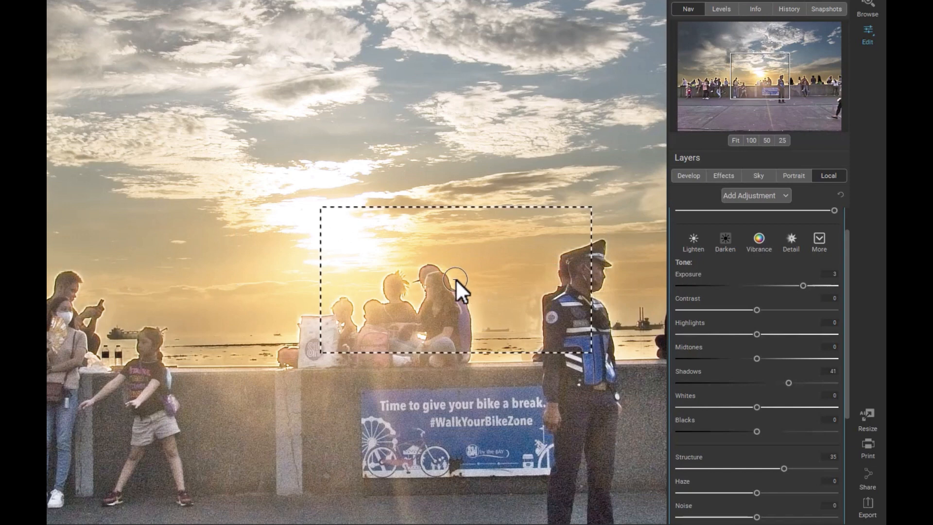
mouse_move(456, 306)
left_mouse_down()
mouse_move(471, 328)
mouse_move(472, 374)
left_mouse_up()
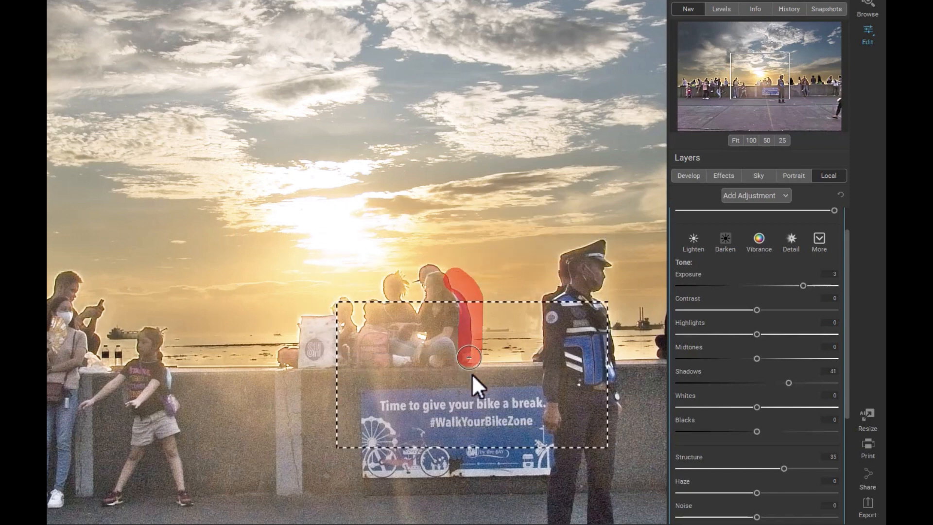
mouse_move(451, 290)
left_mouse_down()
mouse_move(444, 271)
mouse_move(429, 267)
left_mouse_up()
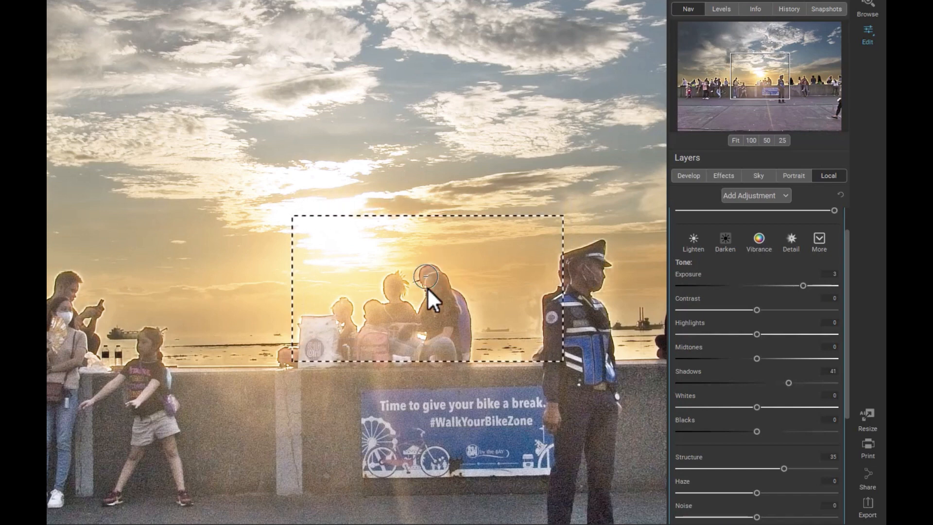
left_click_drag(396, 272, 392, 317)
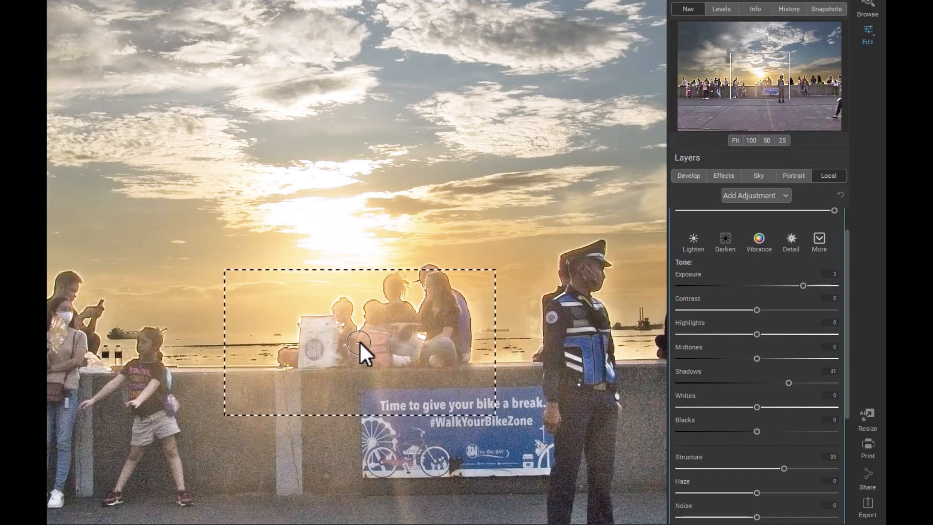
mouse_move(355, 316)
left_mouse_down()
mouse_move(355, 301)
mouse_move(339, 301)
mouse_move(334, 320)
left_mouse_up()
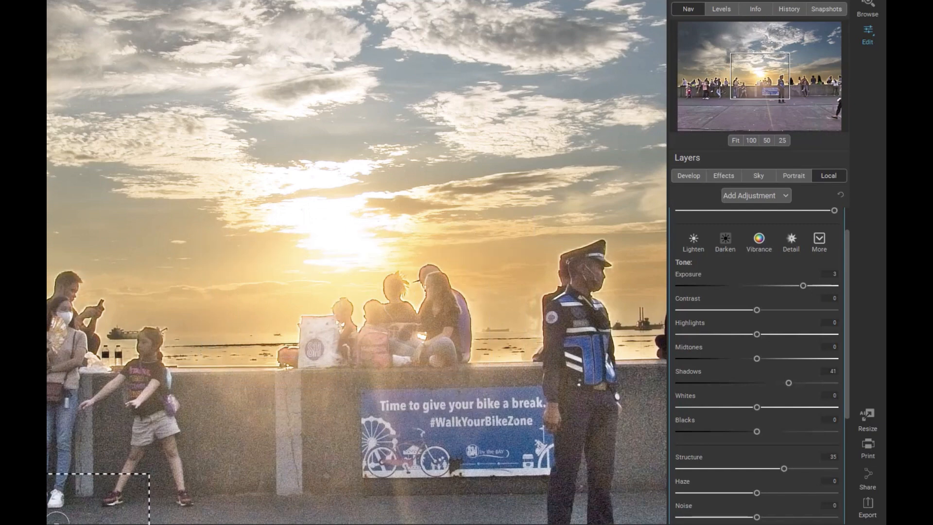
key("ctrl+0")
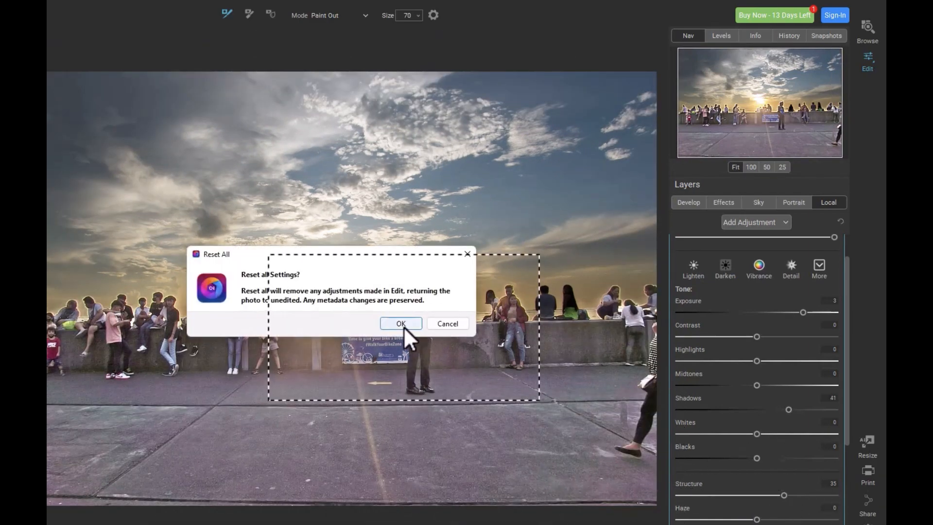
Reset all of the photo's edit settings
left_click(404, 327)
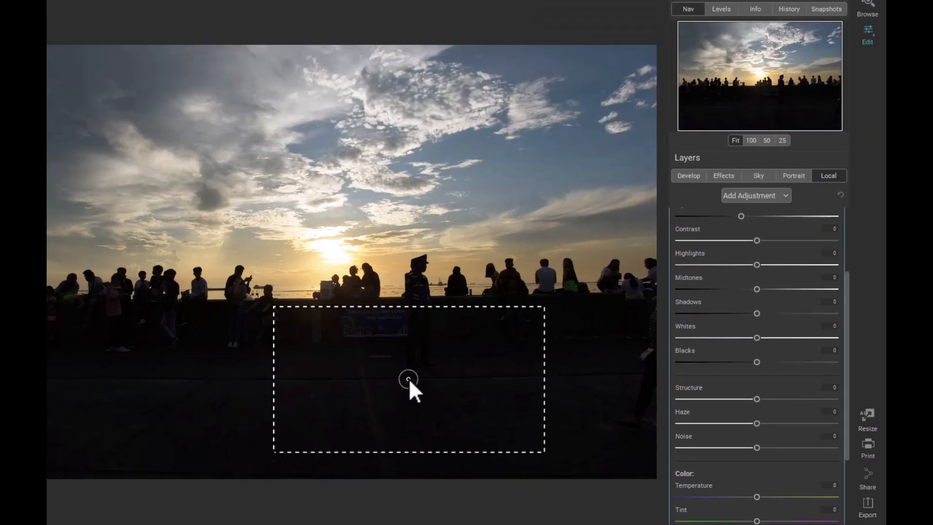
Paint a local adjustment mask over the ground, wall and people with a size 1200 brush, using Paint with Color in Solid Paint mode
scroll(437, 401, "up", 10)
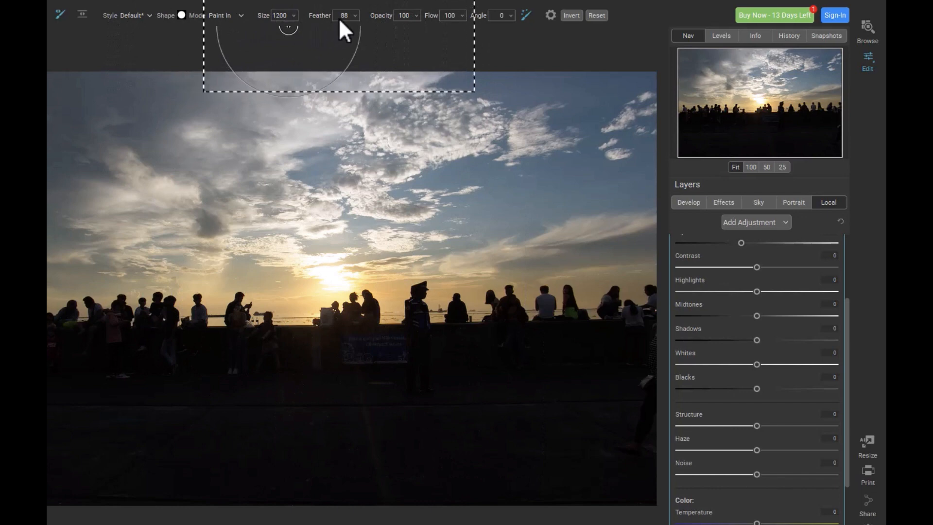
left_click(354, 16)
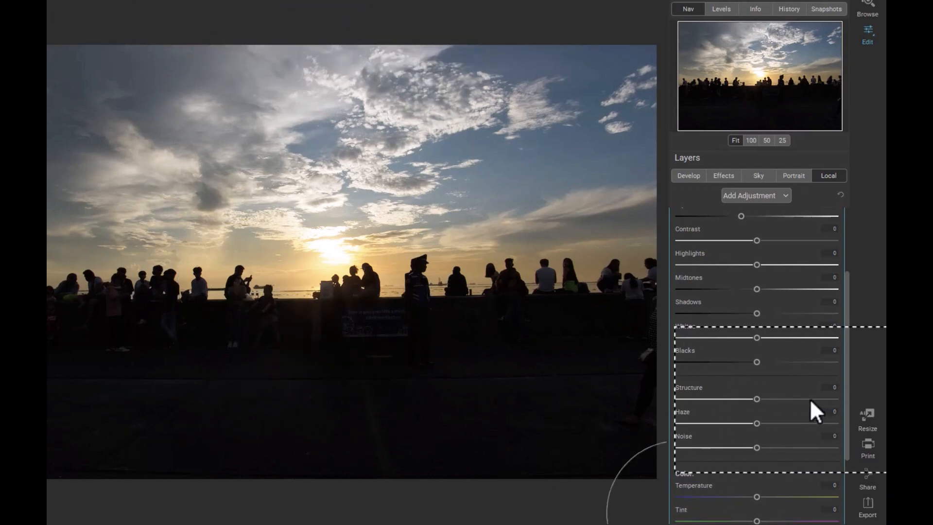
scroll(811, 401, "down", 2)
left_click(679, 492)
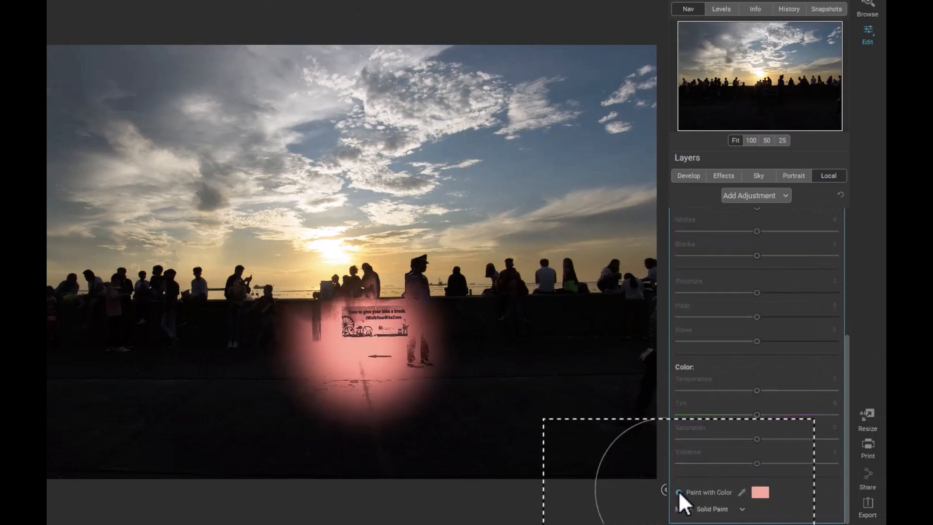
mouse_move(108, 371)
left_mouse_down()
mouse_move(463, 385)
mouse_move(687, 379)
mouse_move(275, 460)
mouse_move(0, 437)
left_mouse_up()
mouse_move(0, 379)
left_mouse_down()
mouse_move(179, 350)
mouse_move(687, 354)
mouse_move(103, 404)
mouse_move(45, 324)
mouse_move(72, 332)
mouse_move(29, 316)
mouse_move(614, 302)
mouse_move(225, 311)
mouse_move(164, 296)
mouse_move(690, 299)
mouse_move(518, 308)
mouse_move(312, 294)
mouse_move(726, 301)
mouse_move(124, 298)
mouse_move(41, 295)
mouse_move(38, 285)
mouse_move(202, 311)
mouse_move(246, 305)
mouse_move(209, 306)
mouse_move(200, 293)
mouse_move(652, 351)
mouse_move(634, 359)
mouse_move(622, 346)
mouse_move(656, 351)
mouse_move(728, 371)
mouse_move(612, 358)
mouse_move(557, 334)
mouse_move(664, 359)
mouse_move(640, 369)
mouse_move(653, 351)
mouse_move(643, 295)
mouse_move(654, 349)
left_mouse_up()
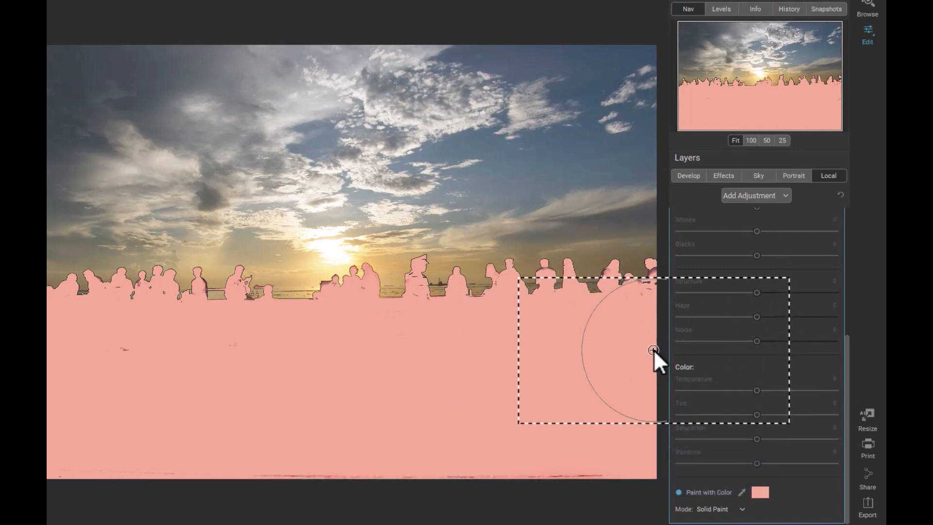
key("ctrl+=")
mouse_move(440, 353)
left_mouse_down()
mouse_move(430, 325)
mouse_move(443, 317)
mouse_move(397, 321)
mouse_move(401, 342)
mouse_move(419, 348)
mouse_move(321, 358)
mouse_move(275, 333)
mouse_move(283, 327)
mouse_move(385, 314)
mouse_move(475, 364)
mouse_move(277, 366)
mouse_move(321, 363)
mouse_move(305, 347)
mouse_move(46, 412)
mouse_move(139, 350)
left_mouse_up()
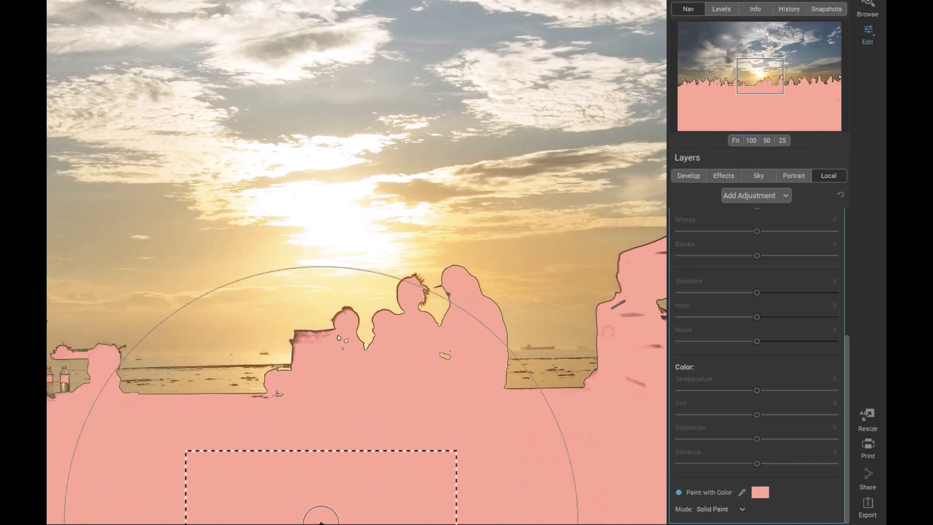
key("ctrl+0")
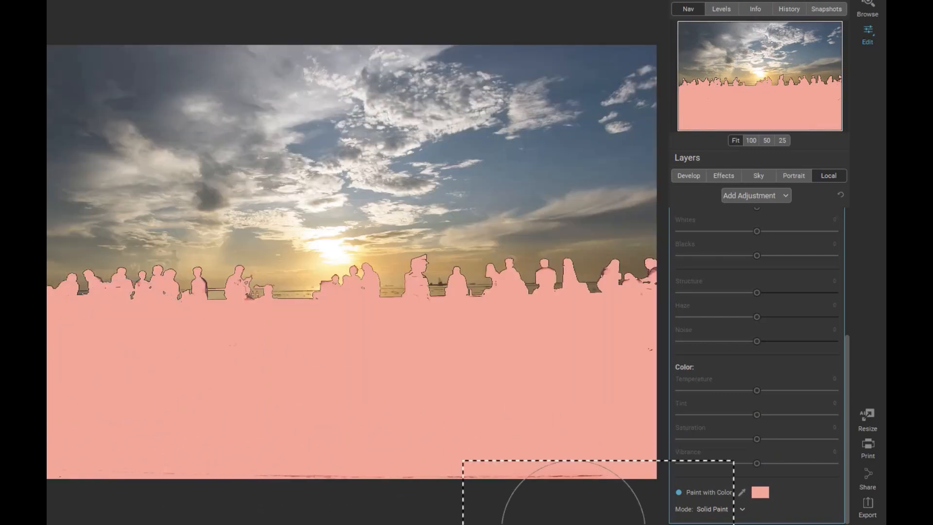
Apply the Lighten style to the painted foreground adjustment and set its Shadows to 51
scroll(784, 319, "up", 1)
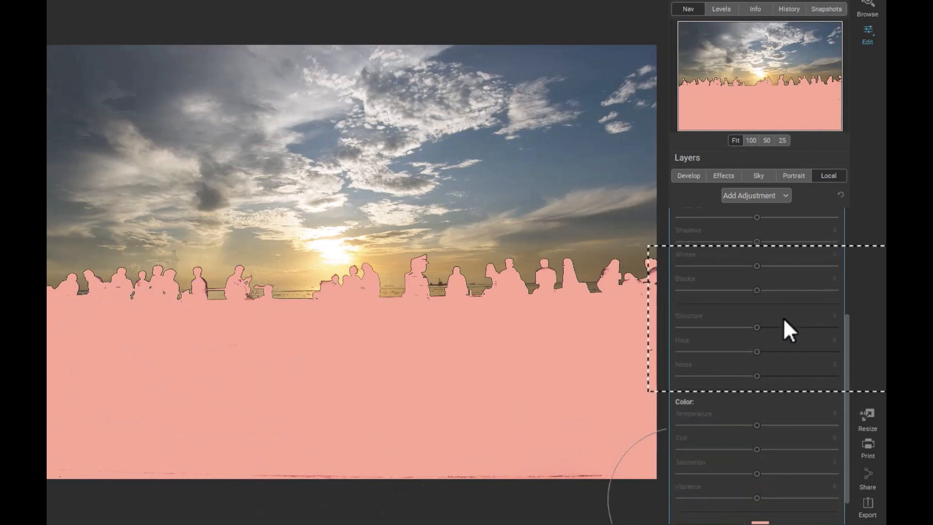
scroll(719, 351, "up", 5)
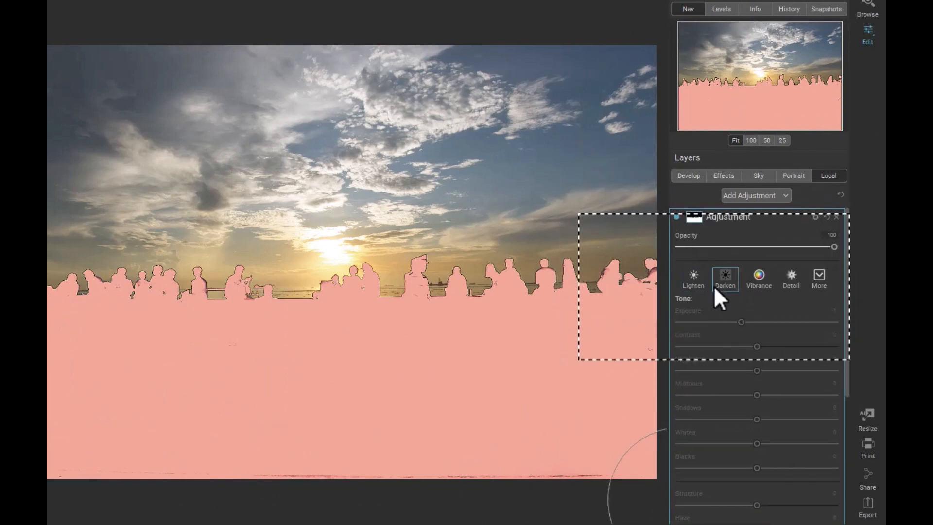
left_click(700, 280)
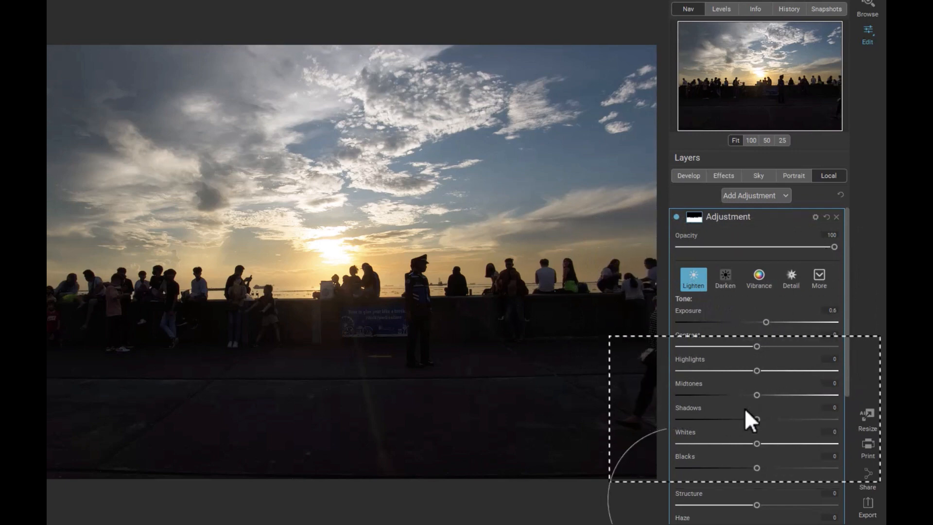
left_click_drag(758, 419, 798, 425)
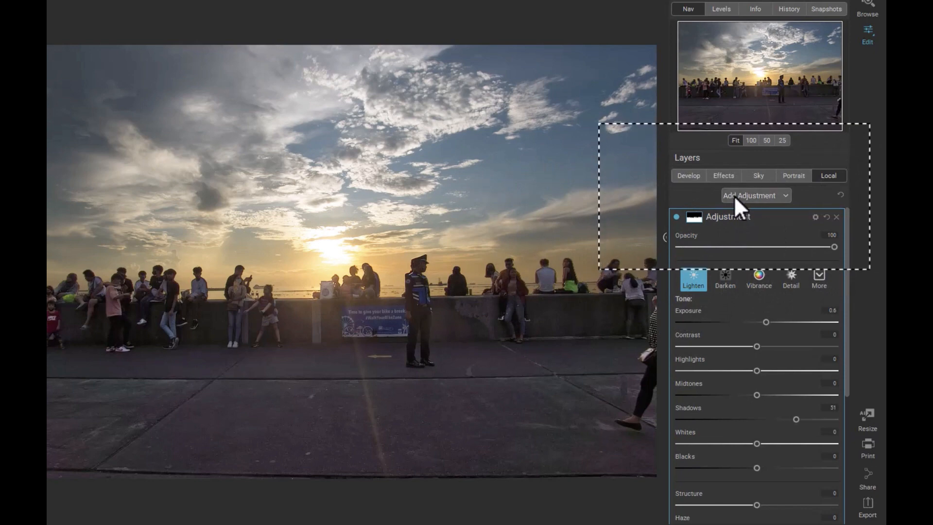
Add a second local adjustment and copy the mask of the lightened foreground adjustment
scroll(734, 195, "down", 3)
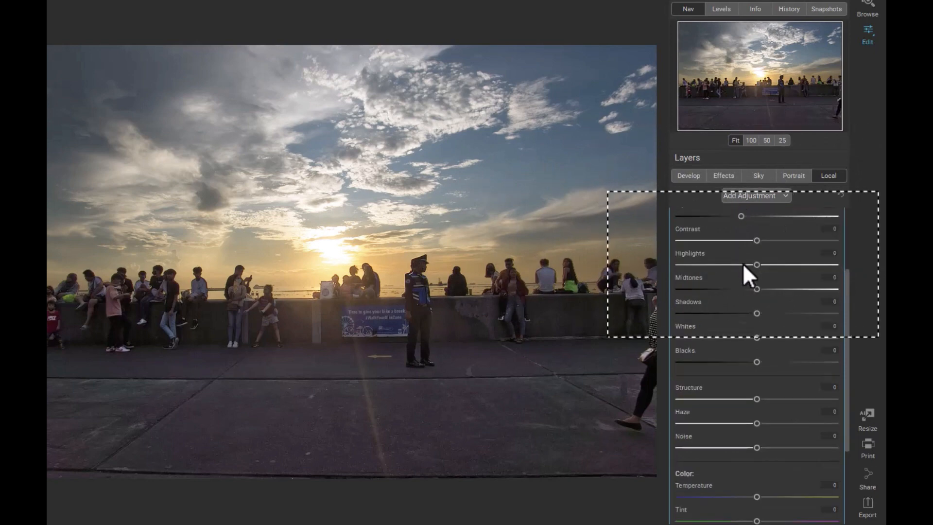
scroll(743, 264, "down", 2)
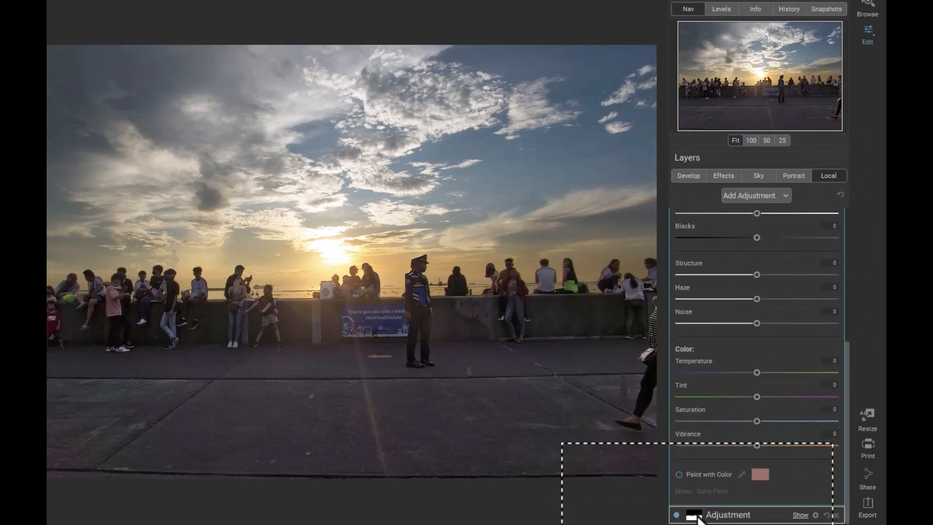
scroll(714, 512, "up", 3)
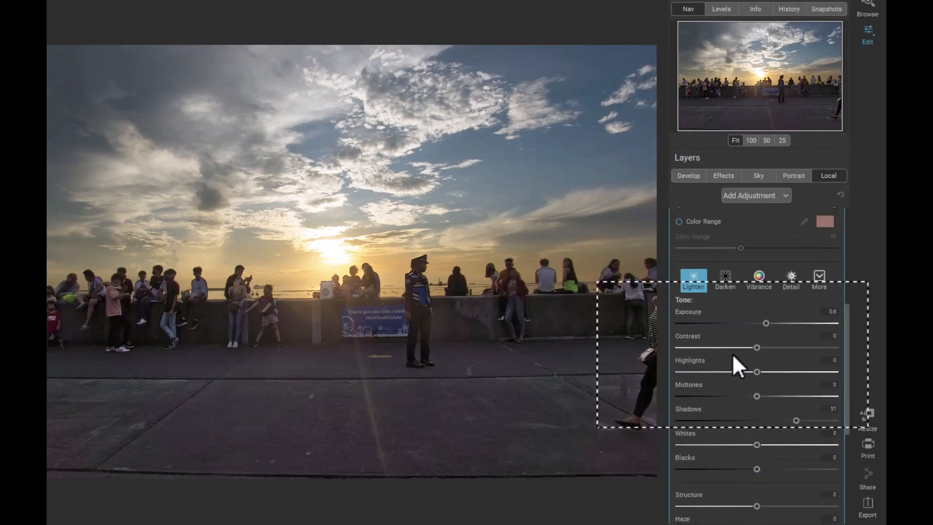
scroll(725, 259, "up", 1)
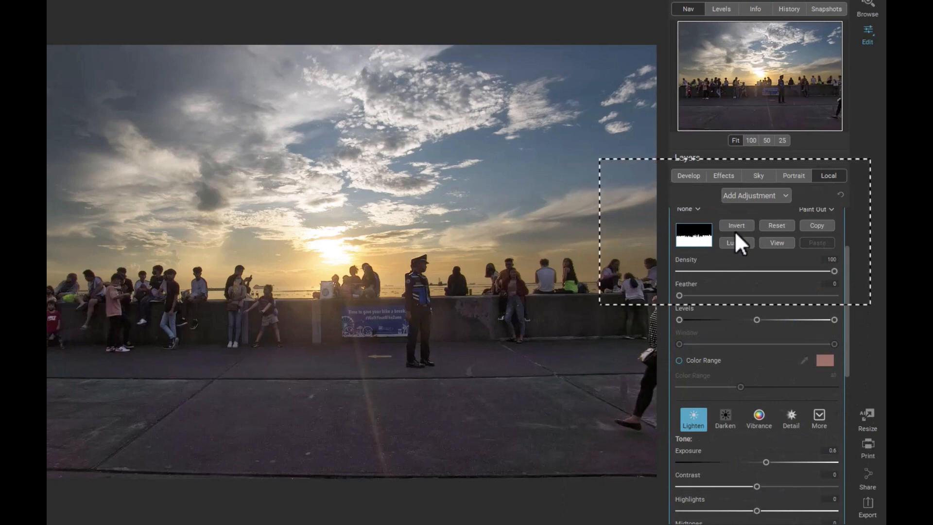
left_click(816, 226)
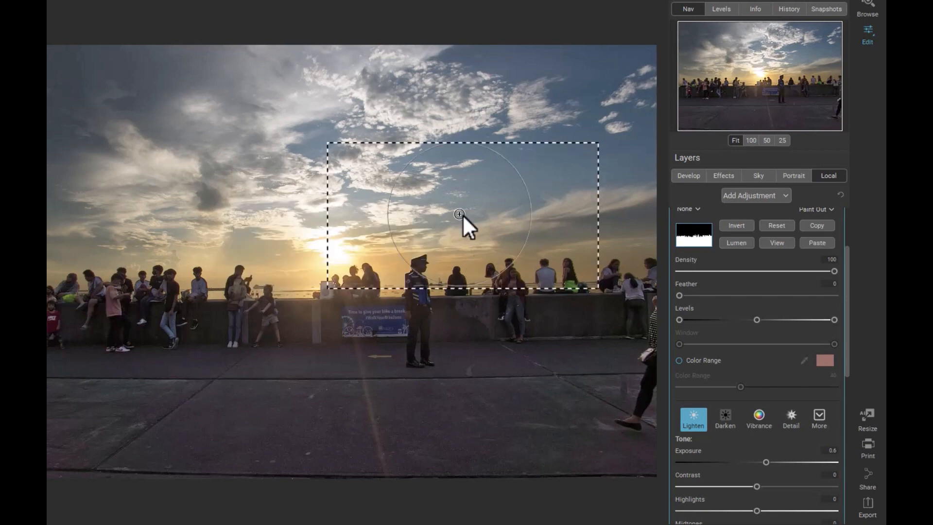
Paste the copied mask into the new, empty adjustment and invert it to target the sky
scroll(739, 358, "down", 1)
scroll(739, 359, "up", 4)
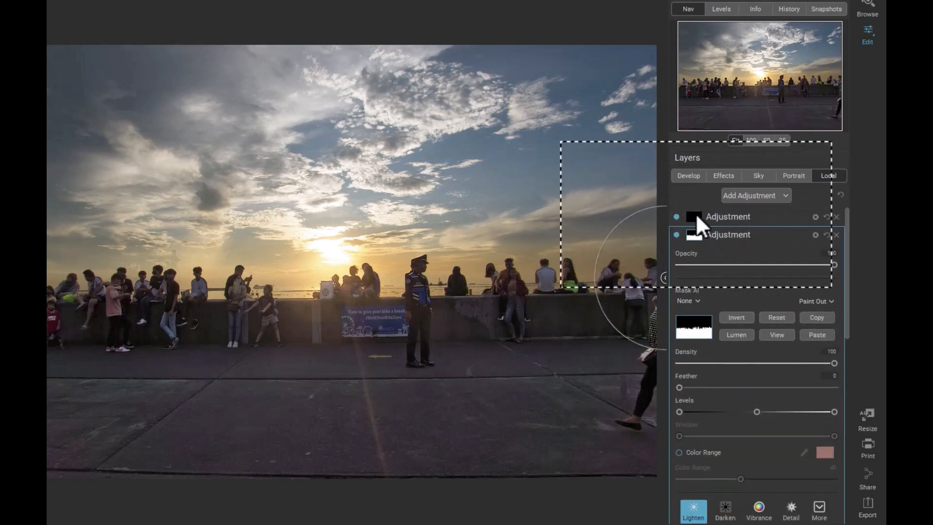
left_click(696, 214)
scroll(734, 273, "down", 2)
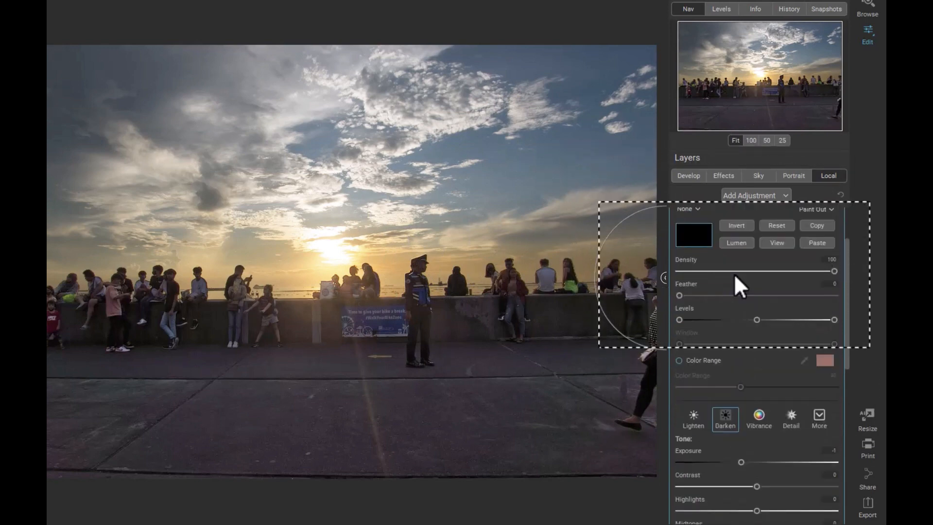
left_click(818, 242)
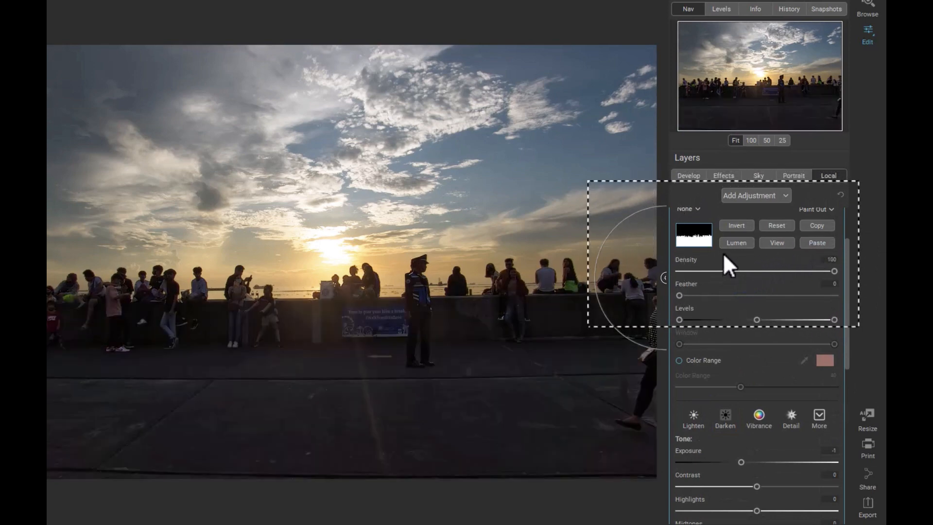
left_click(732, 225)
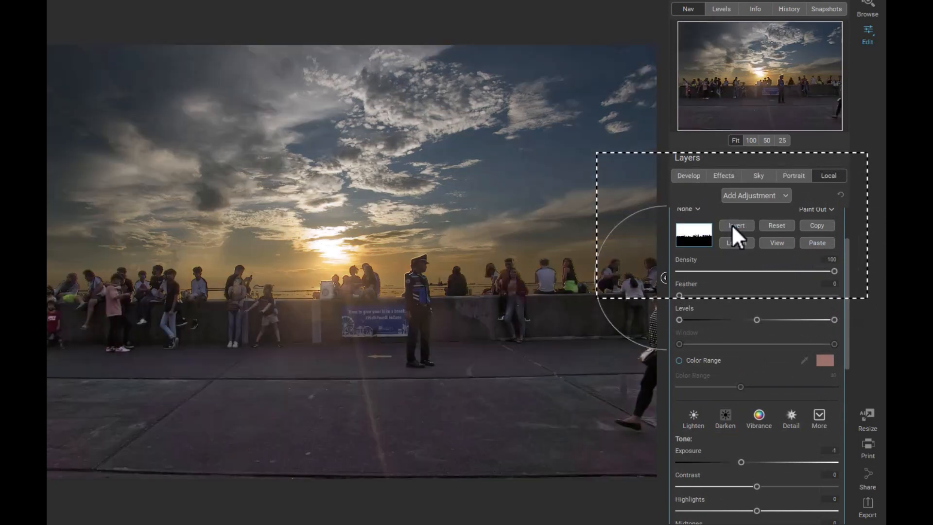
Set the sky's local adjustment to Exposure -0.2, Highlights -1, Midtones -53 and Haze -7
scroll(805, 364, "down", 3)
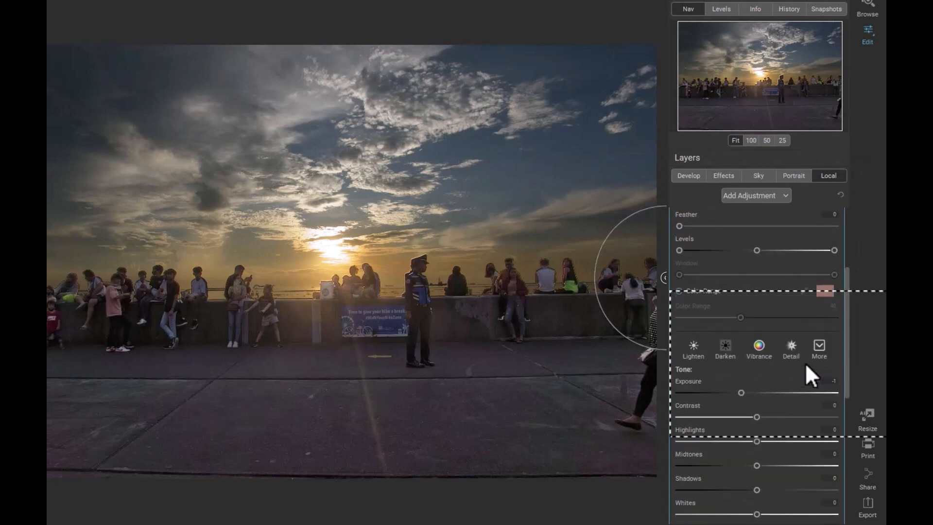
double_click(743, 359)
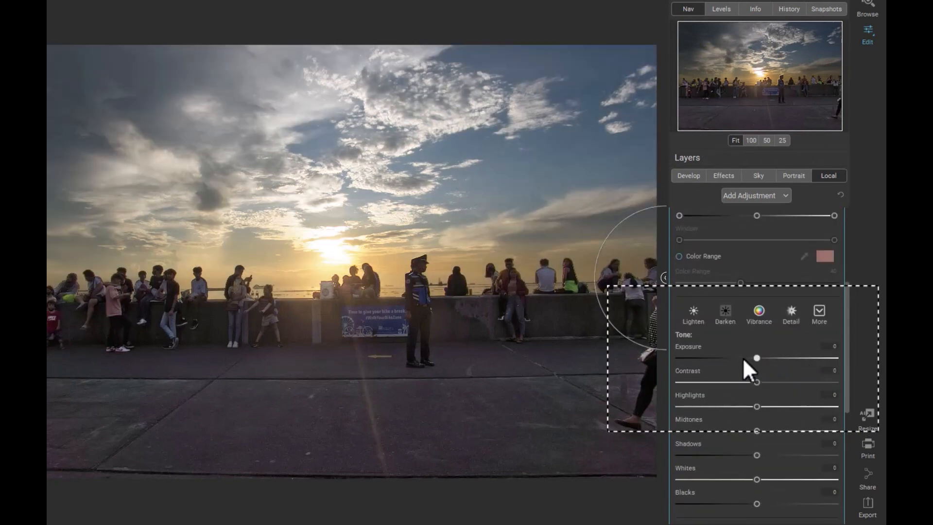
scroll(773, 386, "down", 1)
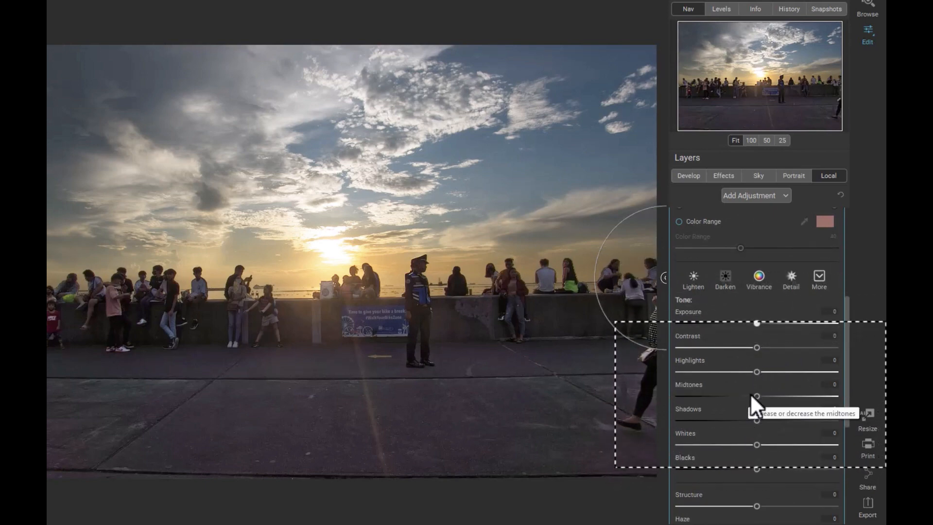
left_click_drag(757, 396, 719, 433)
mouse_move(756, 372)
left_mouse_down()
mouse_move(747, 375)
mouse_move(756, 376)
left_mouse_up()
left_click_drag(757, 322, 754, 326)
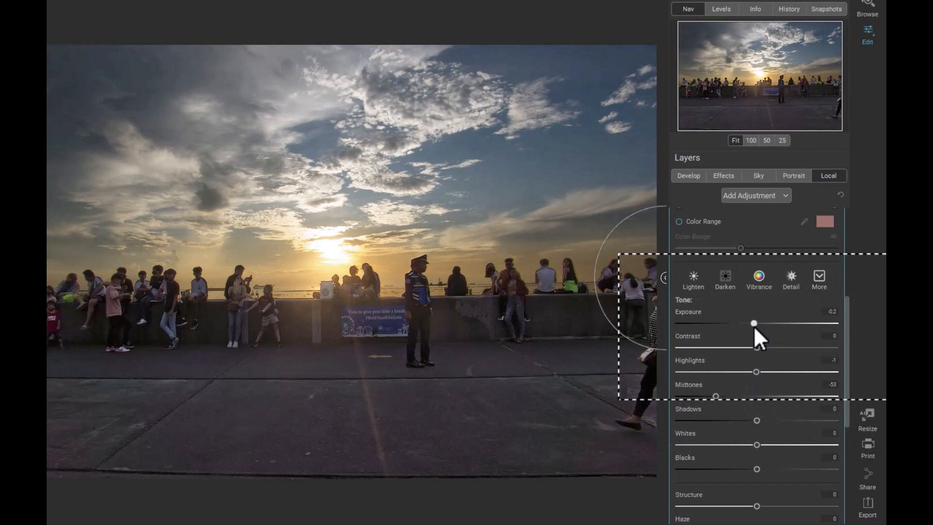
scroll(746, 398, "down", 3)
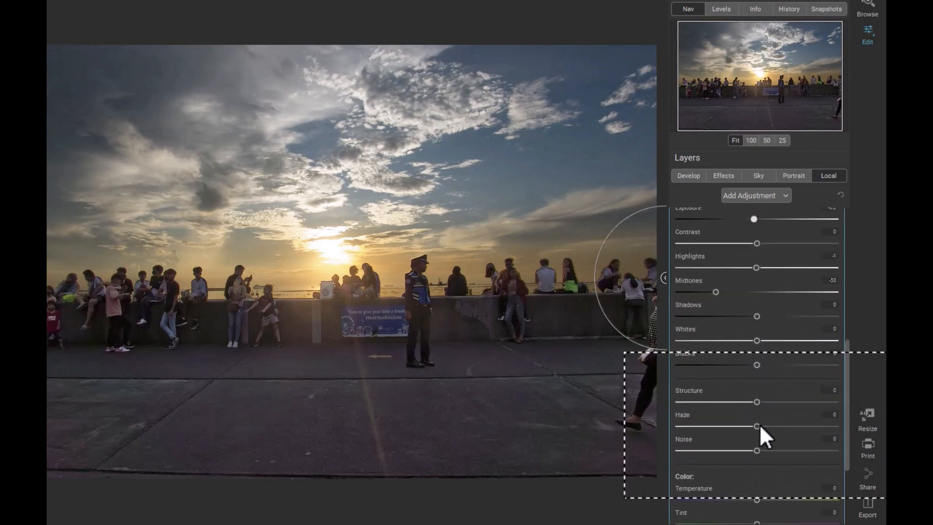
mouse_move(754, 426)
left_mouse_down()
mouse_move(742, 433)
mouse_move(751, 436)
left_mouse_up()
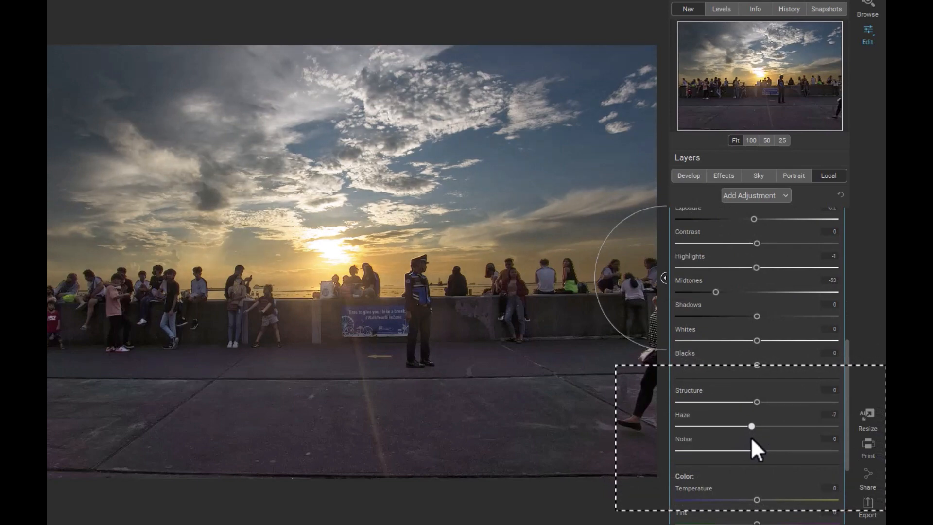
Compare the locally adjusted sunset photo with its unedited version
scroll(766, 418, "up", 3)
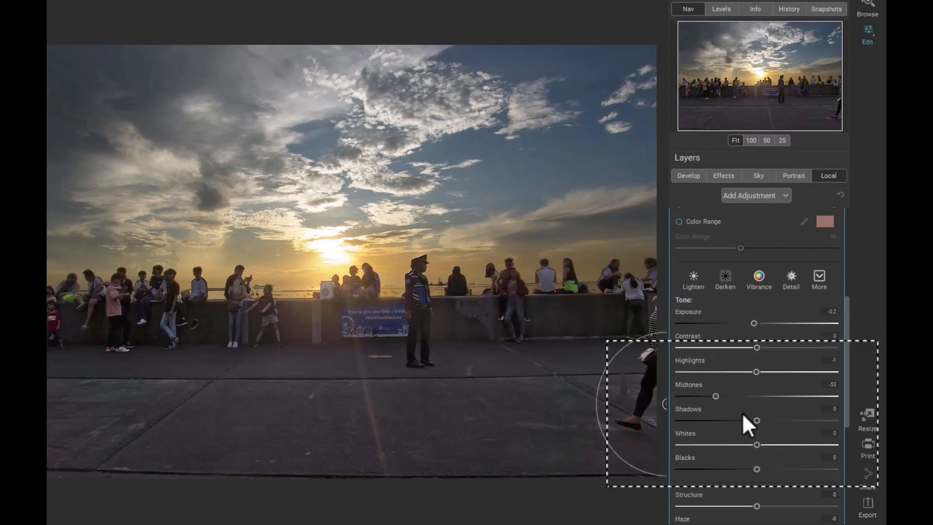
scroll(765, 384, "down", 7)
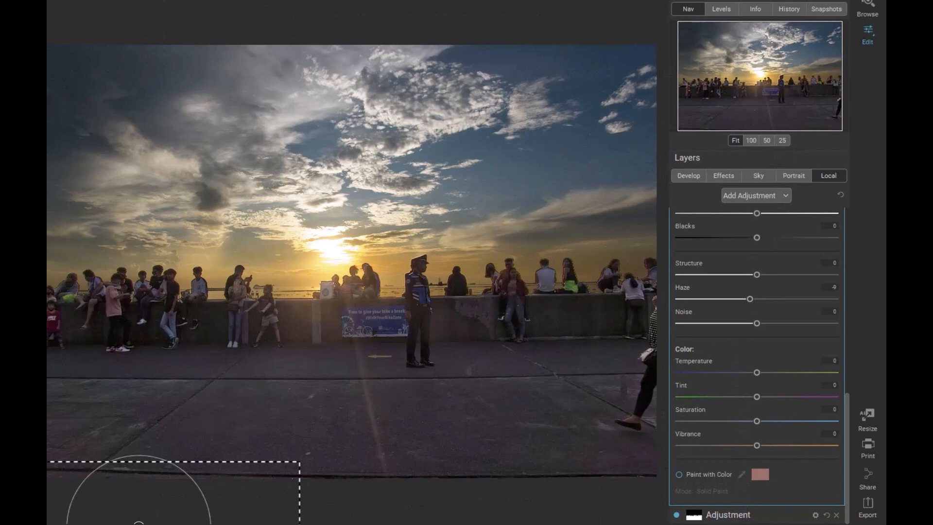
key("backslash")
key("backslash")
key("backslash")
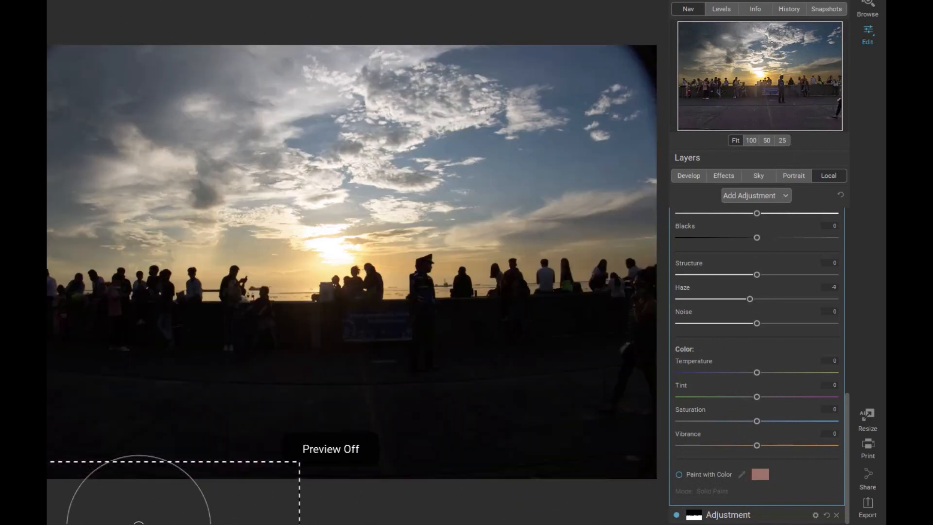
key("backslash")
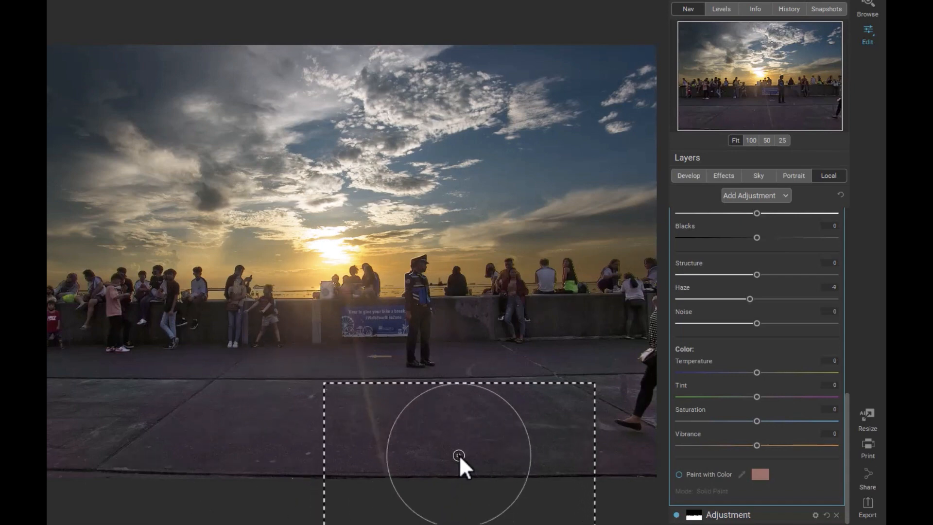
Switch to DxO PhotoLab and enable the automatic Distortion correction for the sunset photo
mouse_move(475, 524)
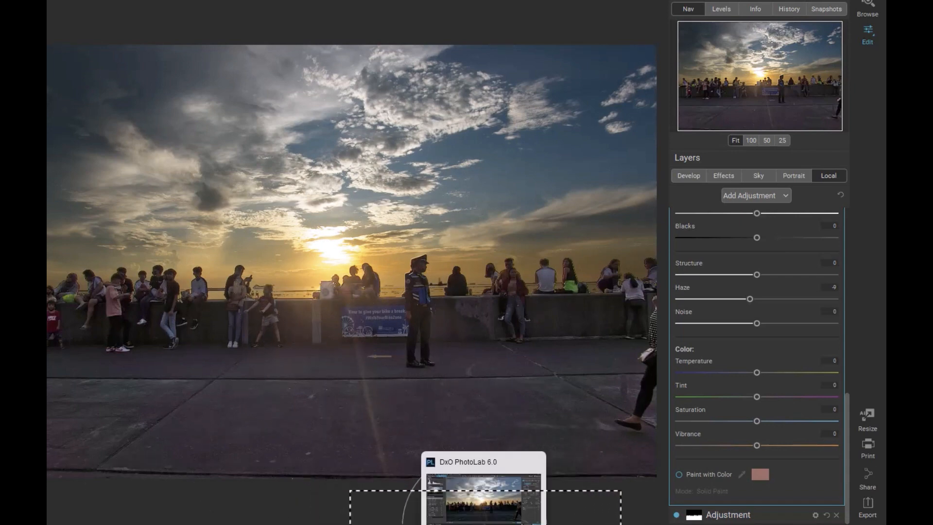
left_click(483, 500)
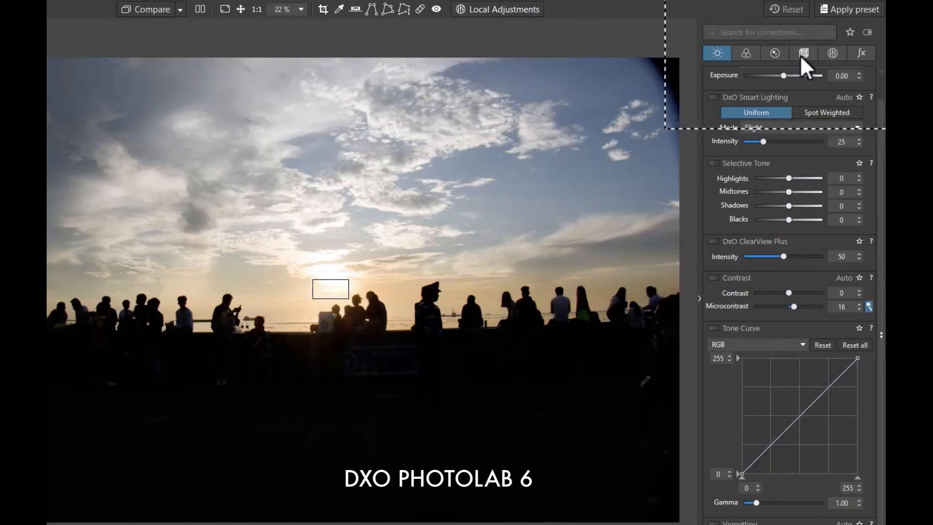
left_click(804, 54)
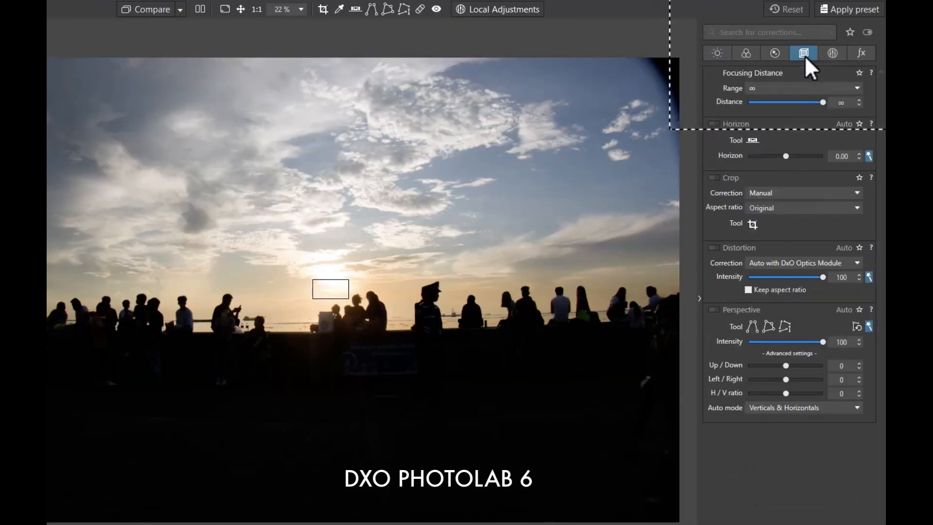
left_click(713, 248)
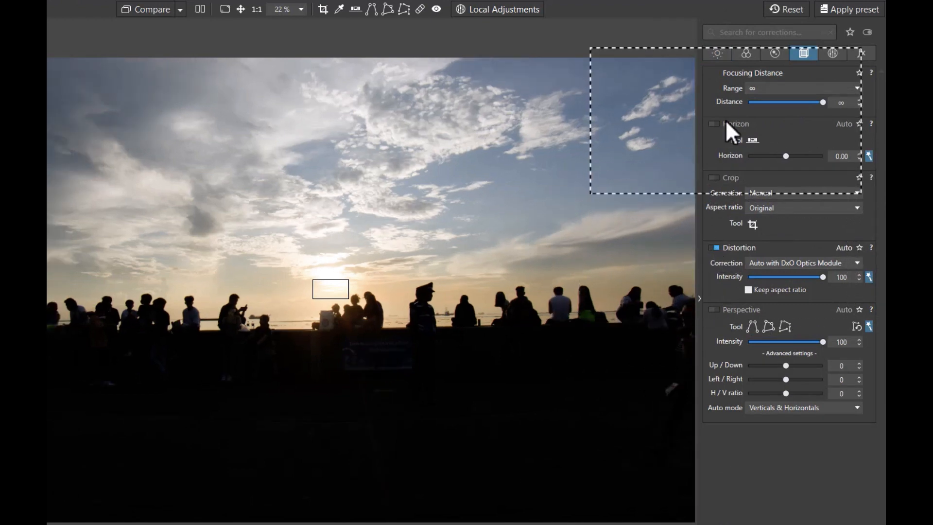
Create an Auto mask local adjustment and paint it over the dark foreground and the people along the wall
left_click(724, 53)
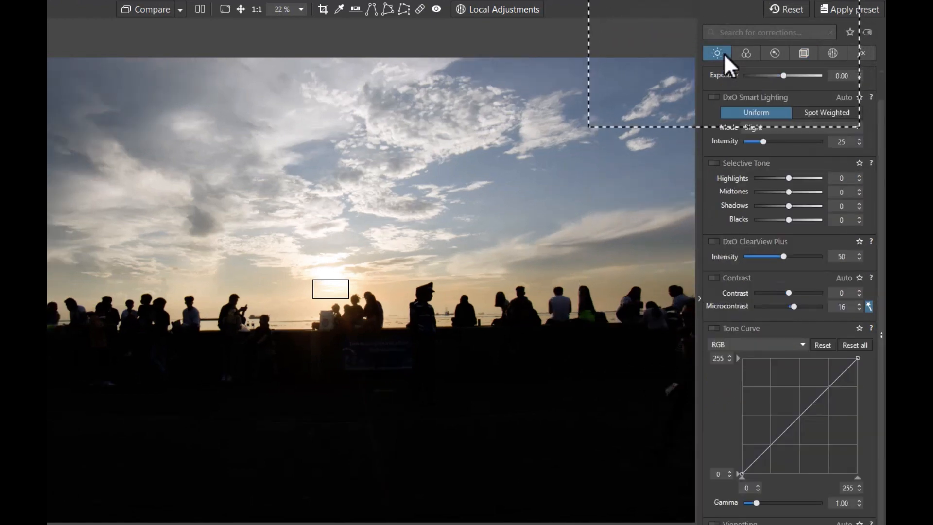
left_click(482, 10)
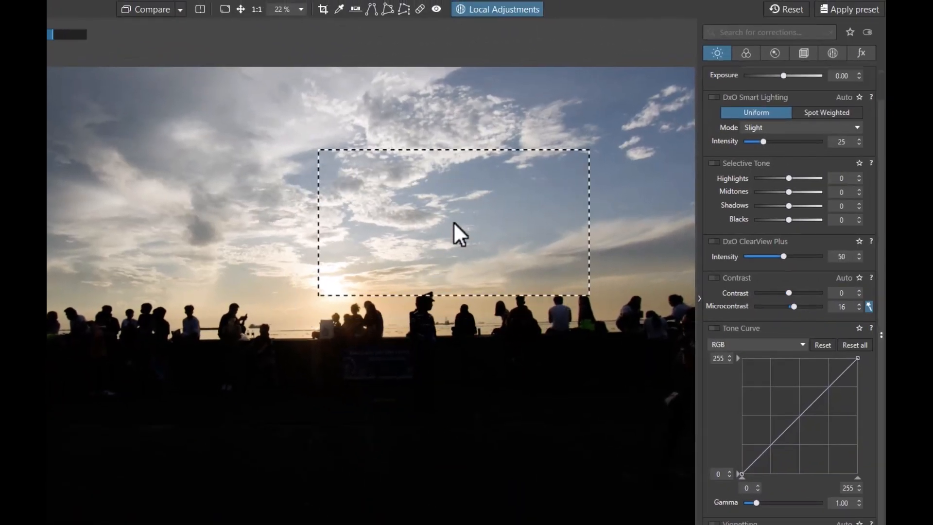
right_click(500, 189)
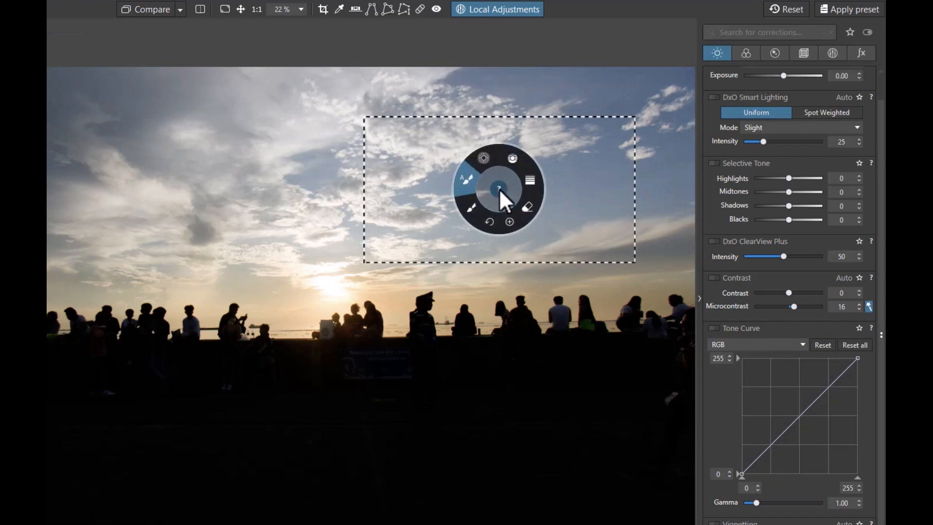
left_click(471, 182)
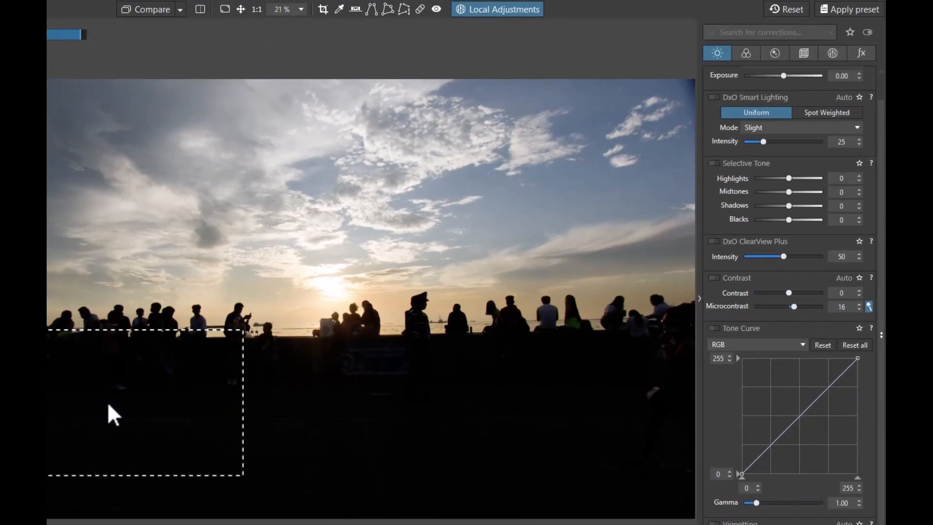
mouse_move(97, 423)
left_mouse_down()
mouse_move(355, 454)
mouse_move(694, 467)
mouse_move(523, 504)
mouse_move(132, 498)
mouse_move(54, 515)
left_mouse_up()
mouse_move(48, 392)
left_mouse_down()
mouse_move(60, 368)
mouse_move(48, 355)
mouse_move(292, 362)
mouse_move(693, 354)
left_mouse_up()
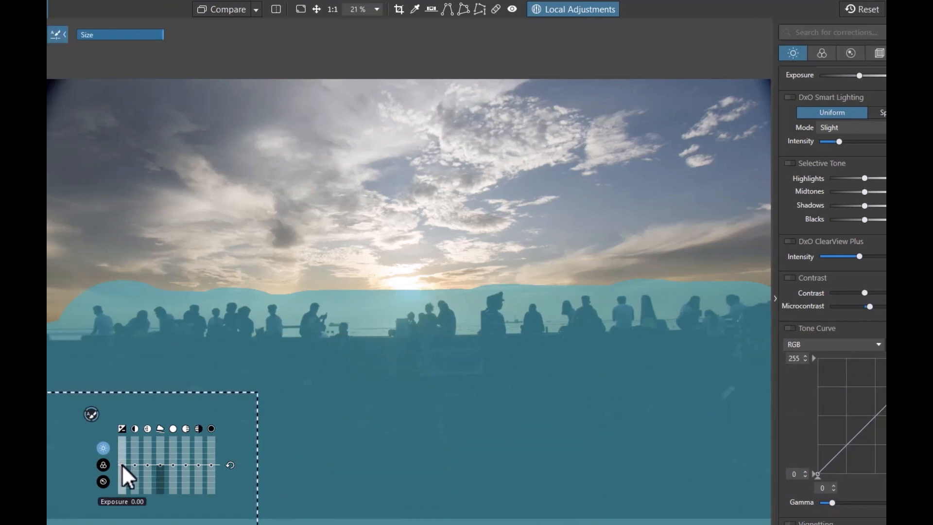
Try an Exposure of 4.00 on the masked foreground, examine the edges around the people, and reset it
left_click_drag(122, 465, 133, 423)
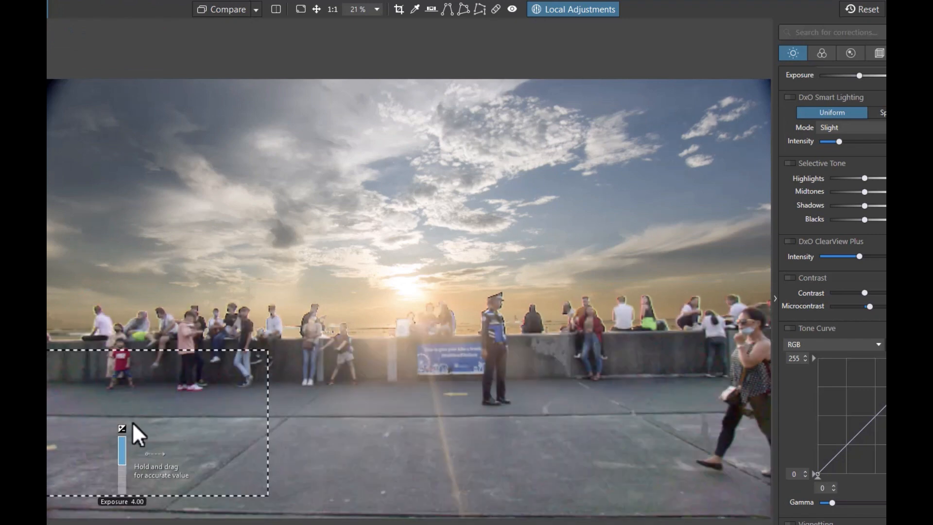
scroll(589, 373, "up", 3)
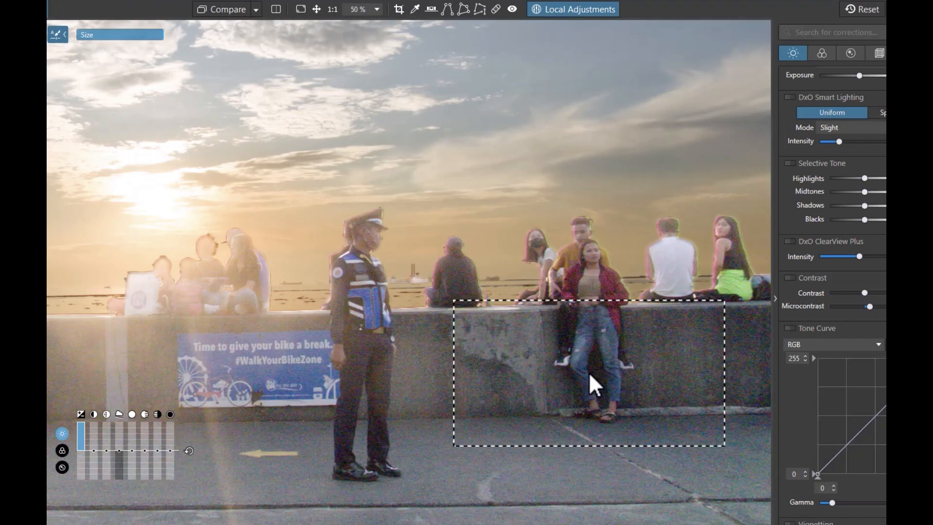
scroll(533, 229, "down", 2)
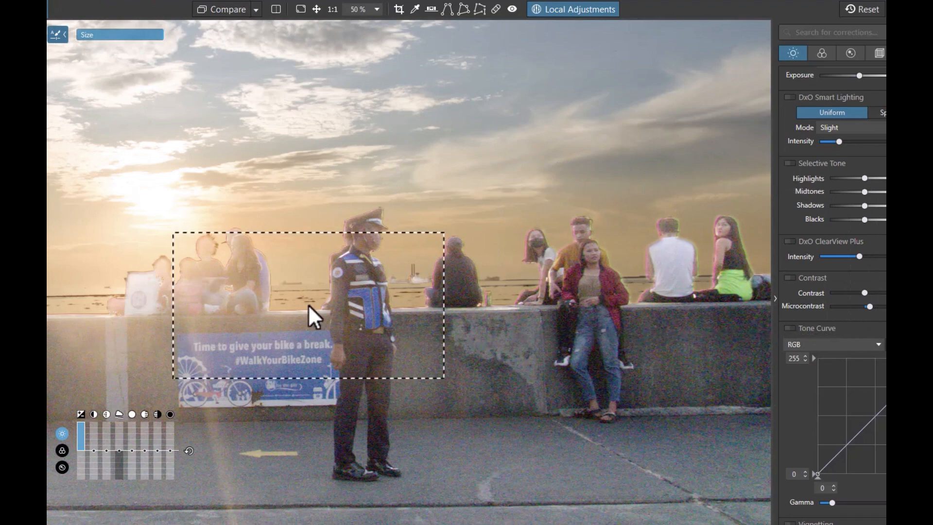
scroll(308, 304, "down", 1)
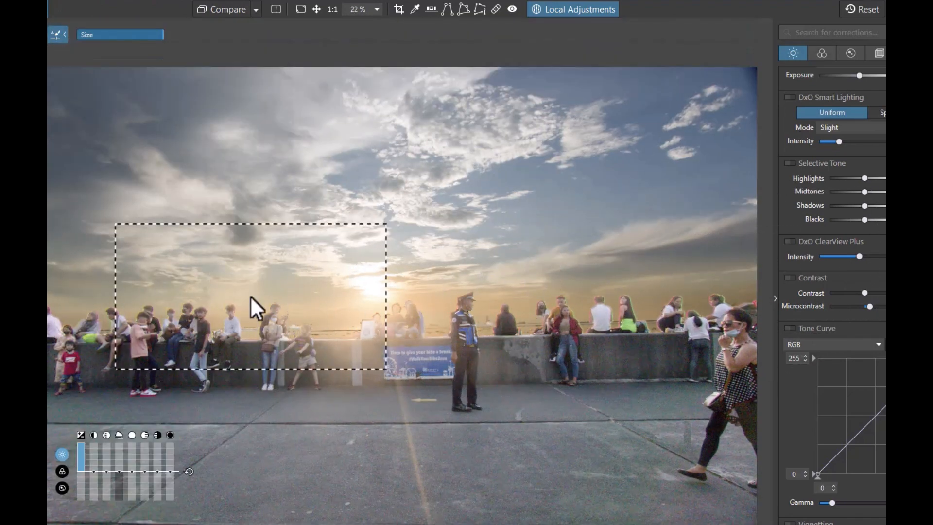
left_click(223, 462)
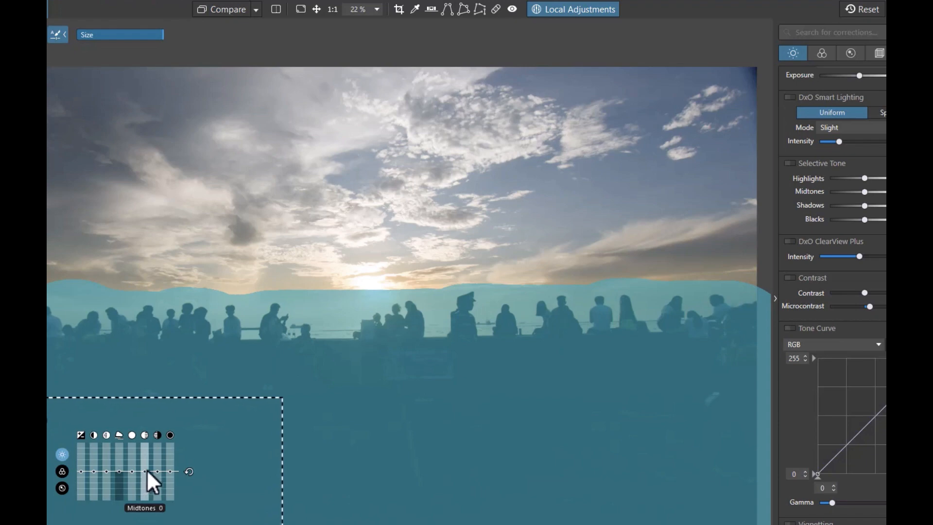
Raise the masked foreground's Shadows strongly and its Microcontrast slightly, and check the detail
left_click_drag(146, 469, 161, 452)
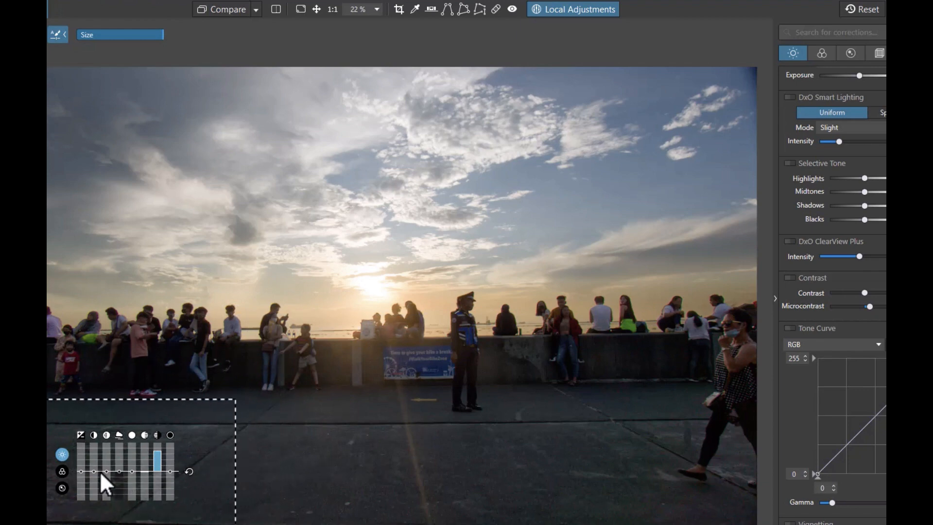
left_click_drag(106, 470, 111, 468)
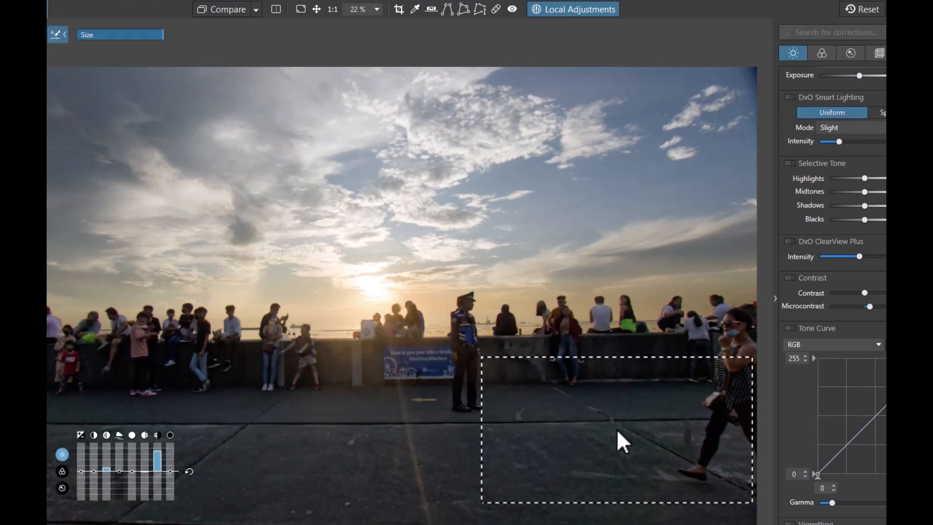
scroll(618, 428, "up", 2)
scroll(618, 428, "down", 2)
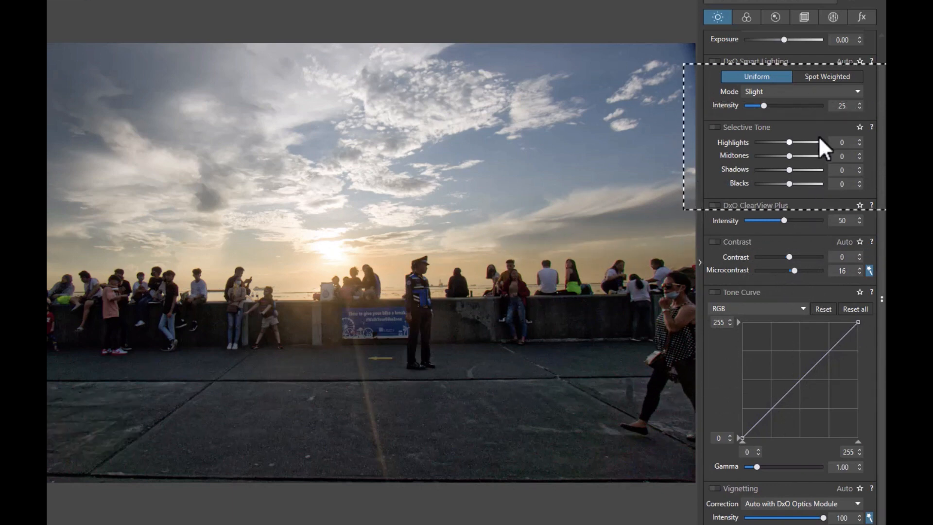
Open the list of local adjustments and display the coverage of the foreground's Auto mask
left_click(838, 19)
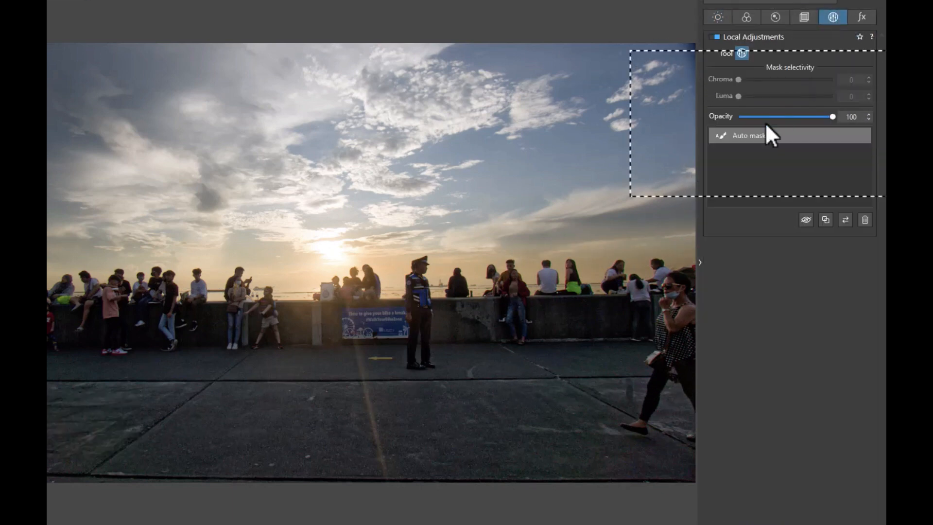
mouse_move(740, 138)
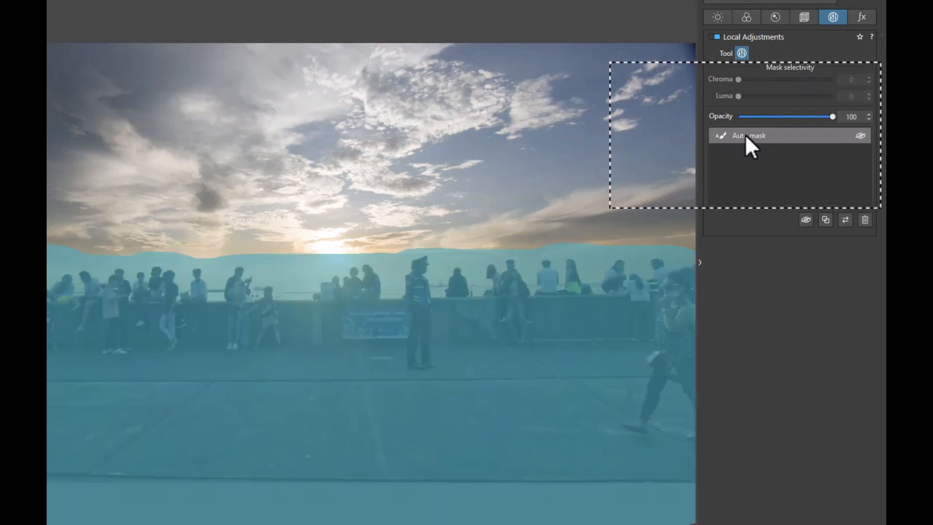